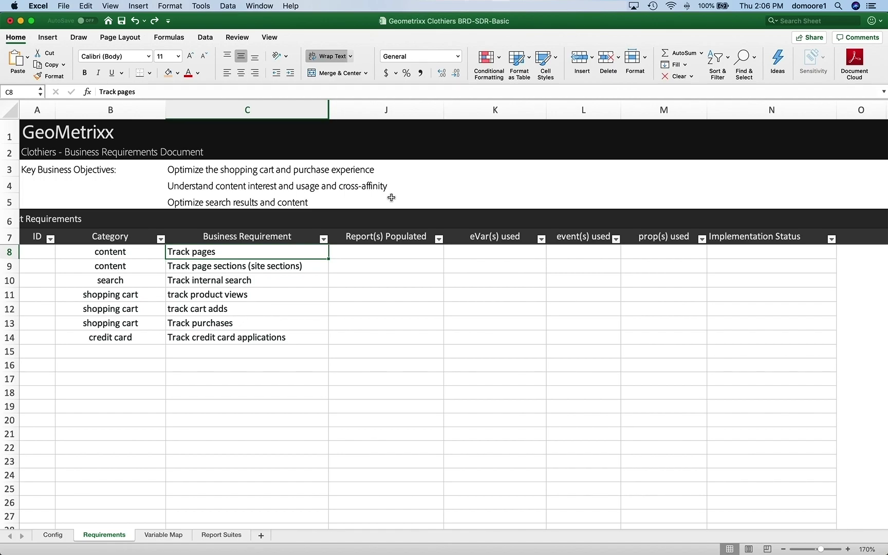
# Step: Review the business requirements list, selecting the entries from Track pages through Track credit card applications
pyautogui.scroll(-1, 268, 283)
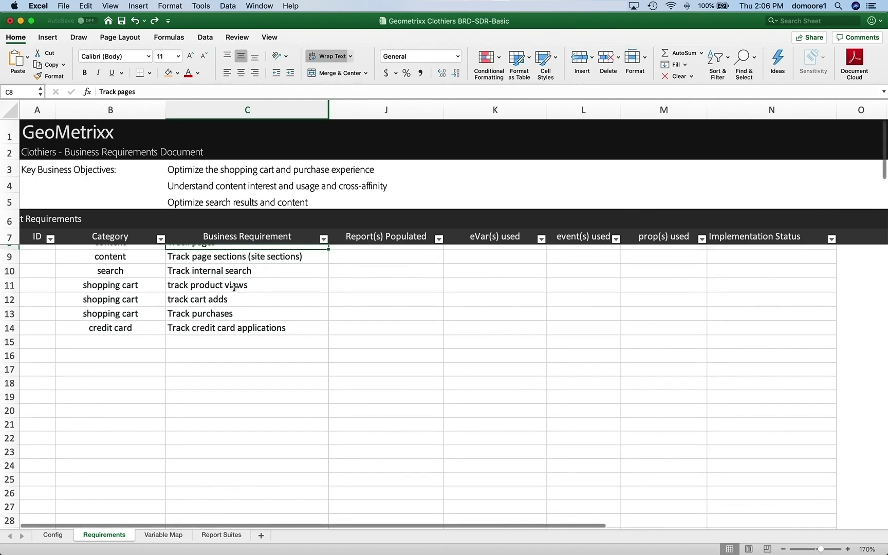
pyautogui.scroll(1, 267, 278)
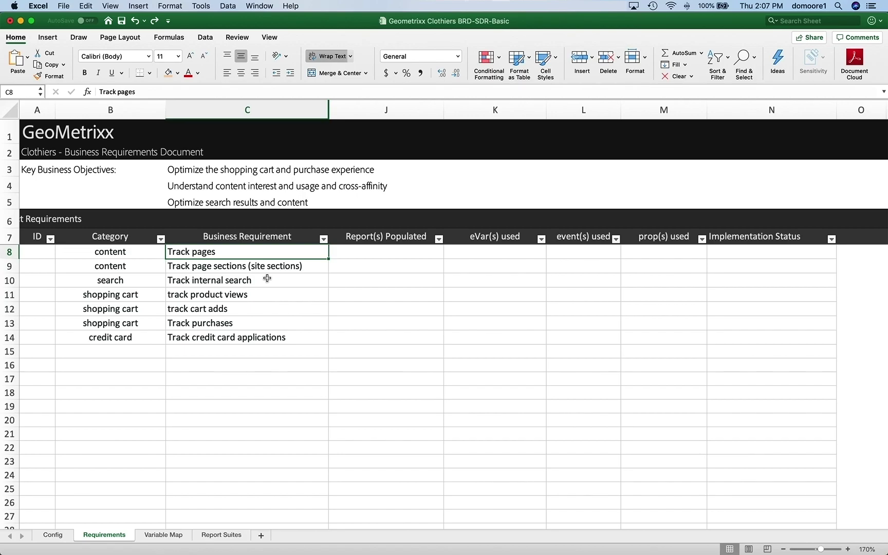
pyautogui.moveTo(238, 251); pyautogui.dragTo(278, 338)
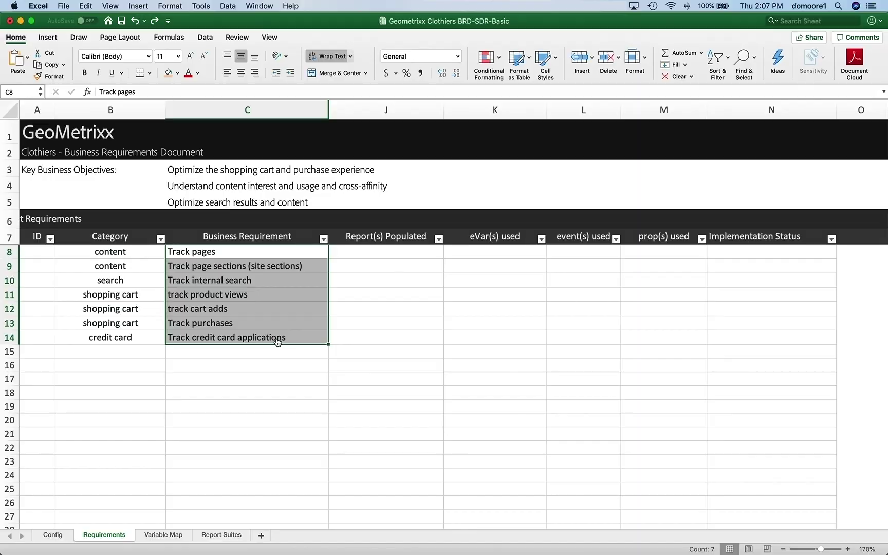
# Step: Switch to the Geometrixx Clothiers site in Chrome and examine the subcategories under its main navigation categories
pyautogui.press('super+Tab')
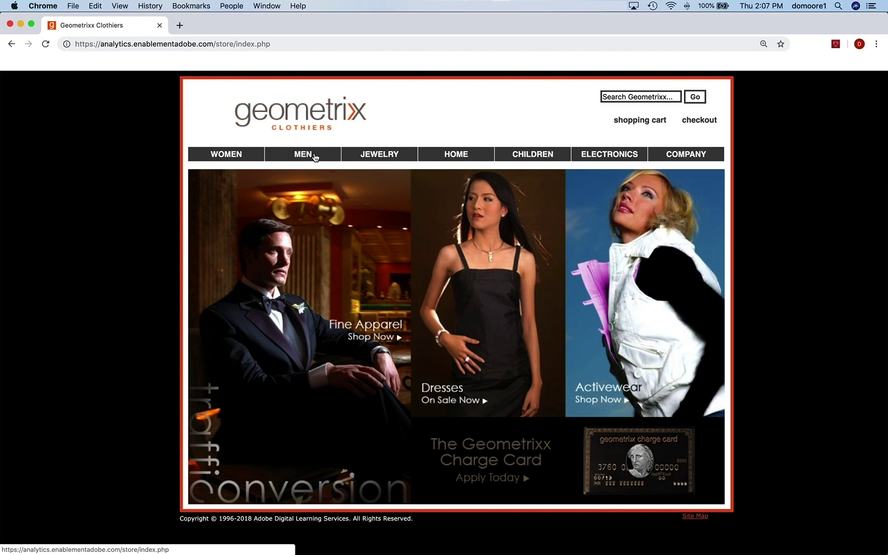
pyautogui.moveTo(243, 157)
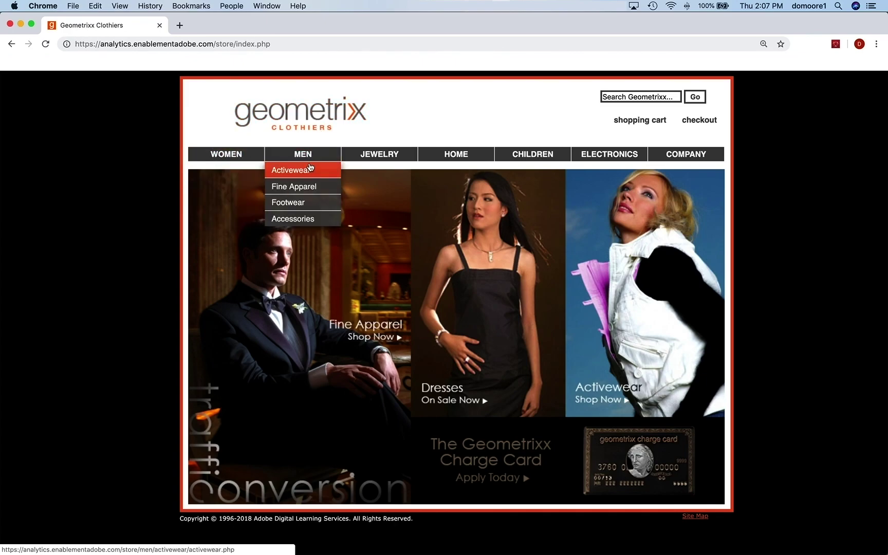
pyautogui.moveTo(423, 163)
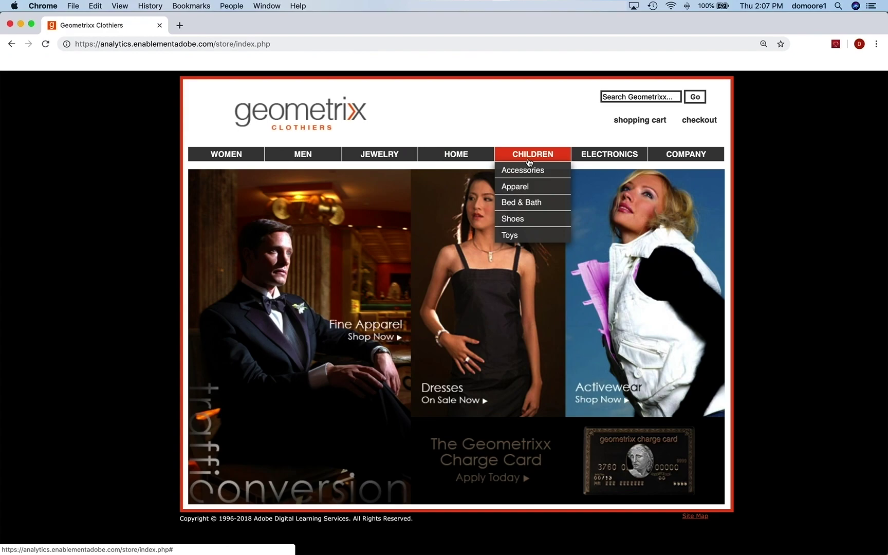
pyautogui.moveTo(622, 160)
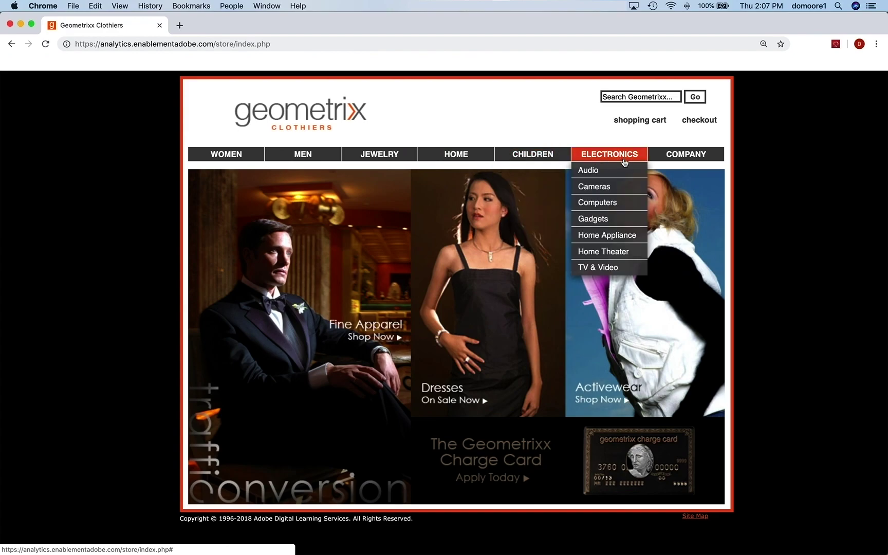
pyautogui.moveTo(691, 162)
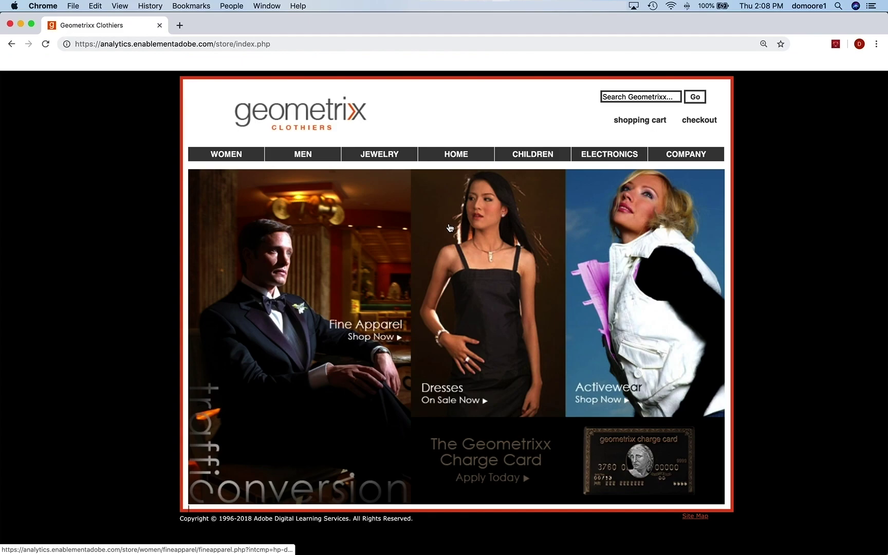
pyautogui.moveTo(593, 152)
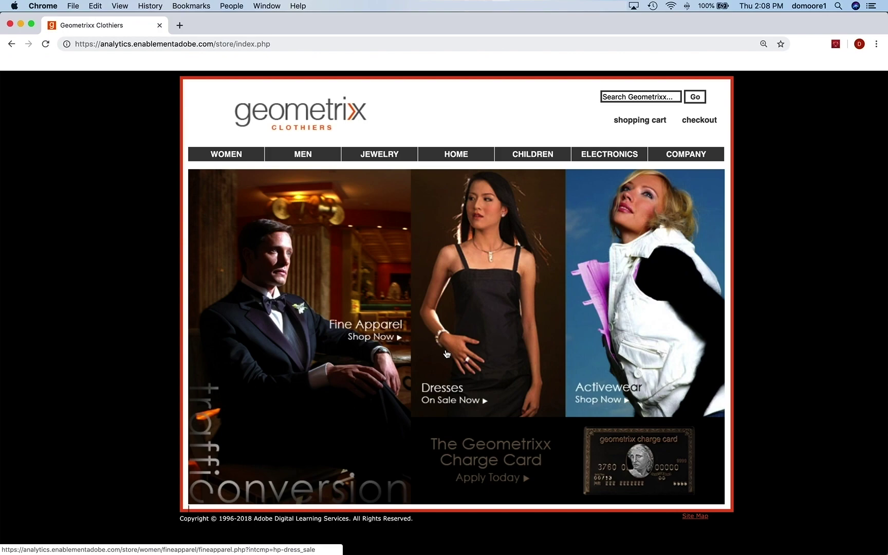
# Step: Return to the Excel requirements sheet and enter Pages as the report populated for the Track pages requirement
pyautogui.press('super+Tab')
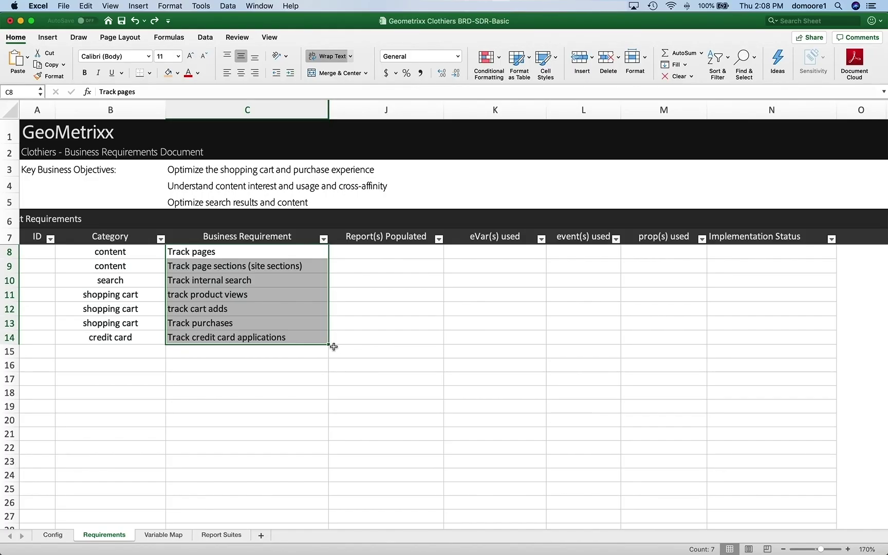
pyautogui.click(267, 292)
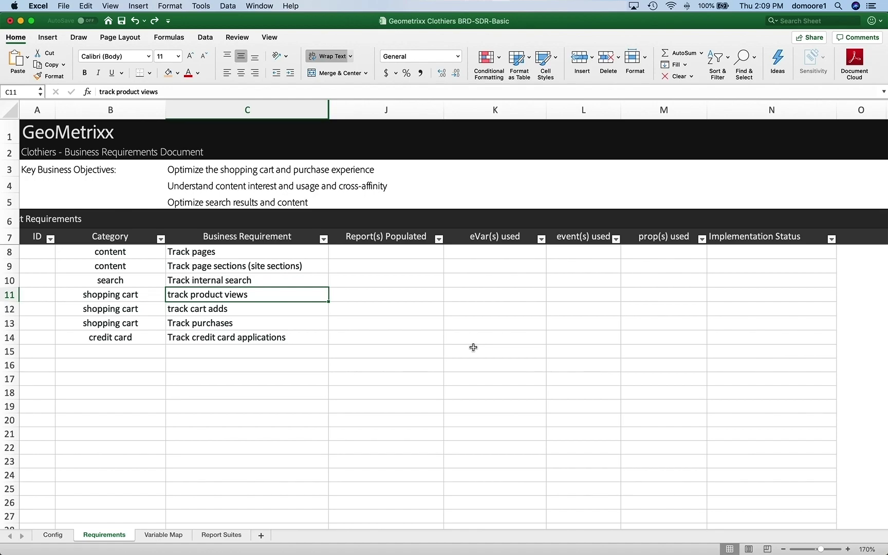
pyautogui.click(254, 253)
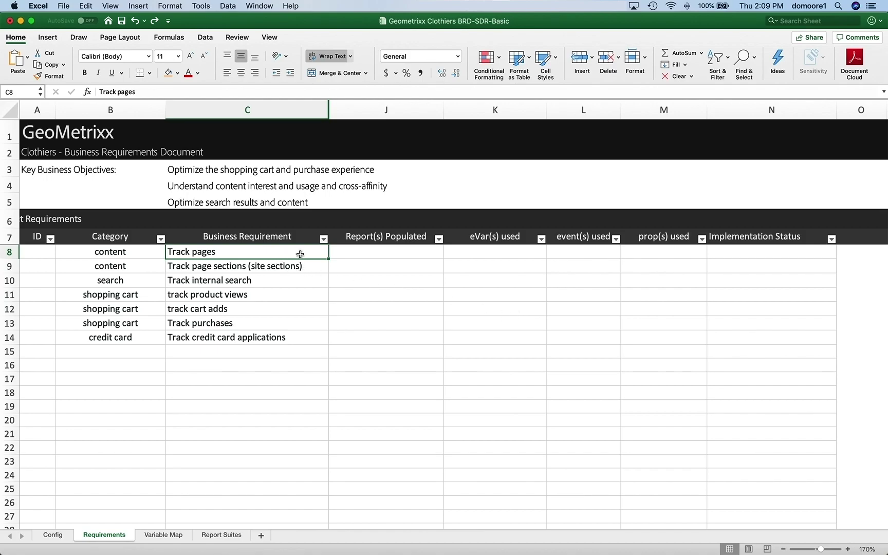
pyautogui.click(404, 254)
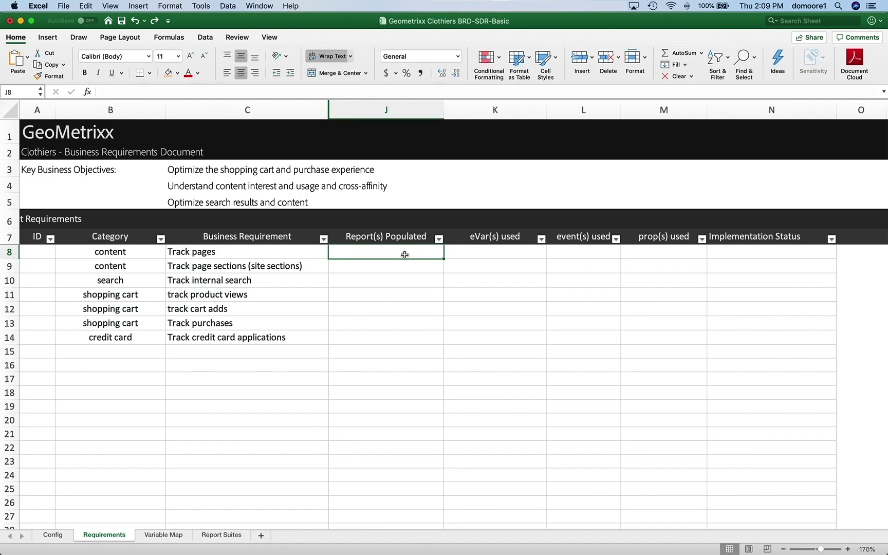
pyautogui.write('Pages')
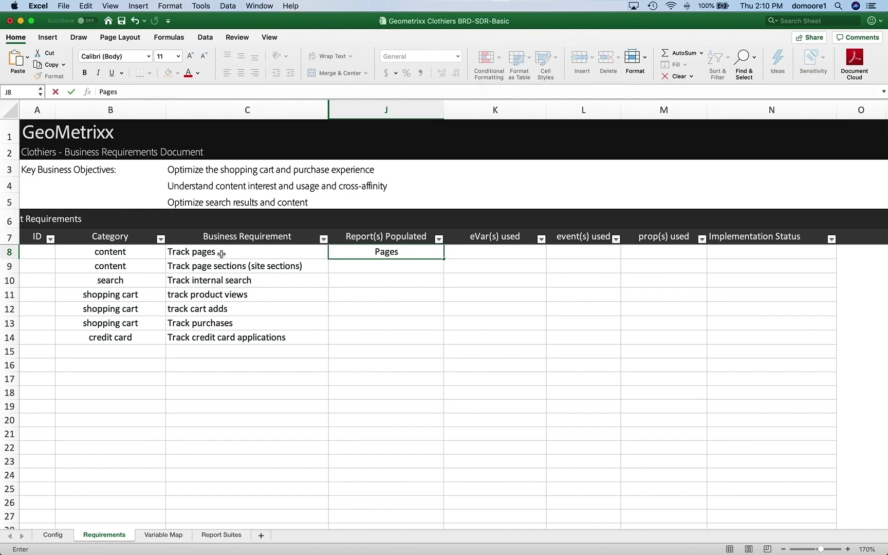
# Step: Enter PageName as the prop used for the Track pages requirement
pyautogui.click(500, 252)
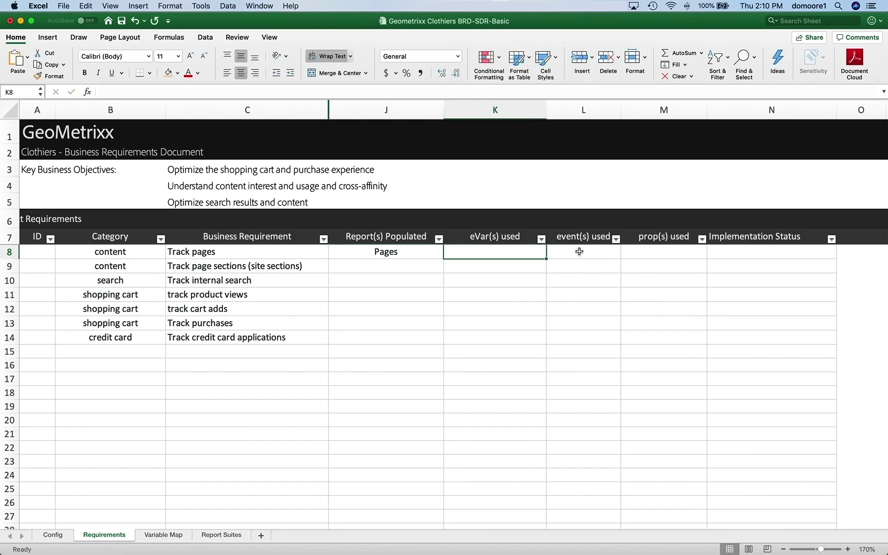
pyautogui.click(669, 250)
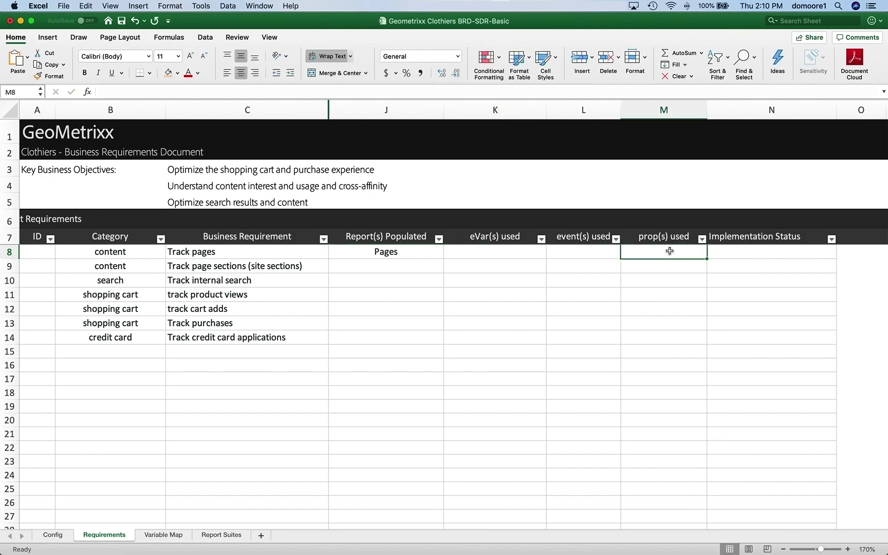
pyautogui.write('PageNa')
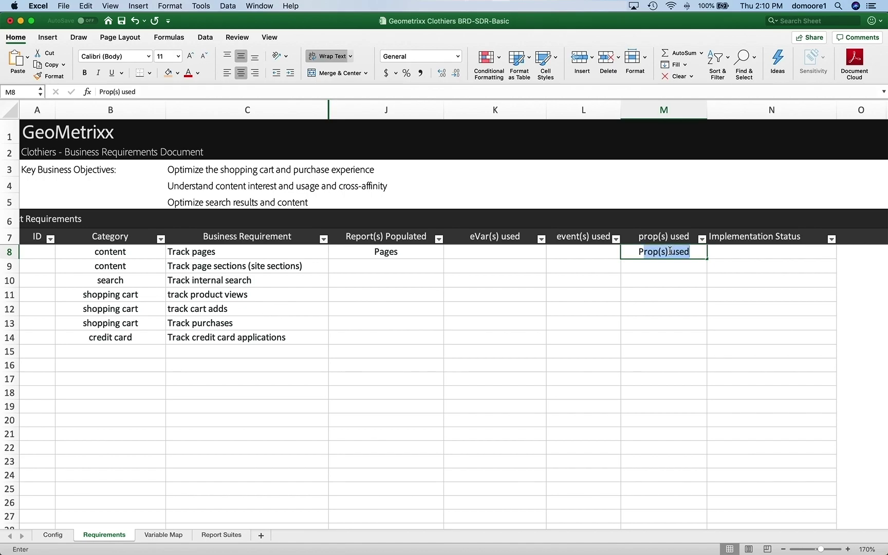
pyautogui.write('me')
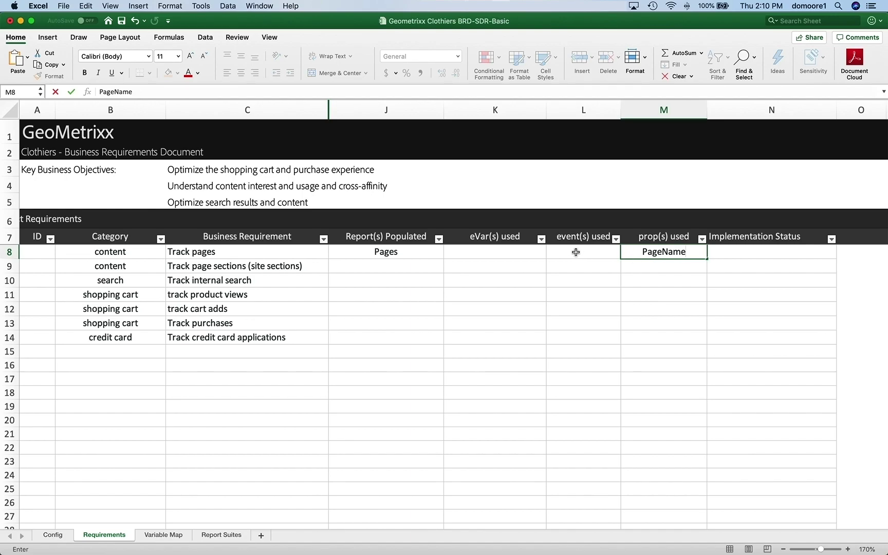
# Step: Enter eVar1 as the eVar used for the Track pages requirement
pyautogui.click(488, 252)
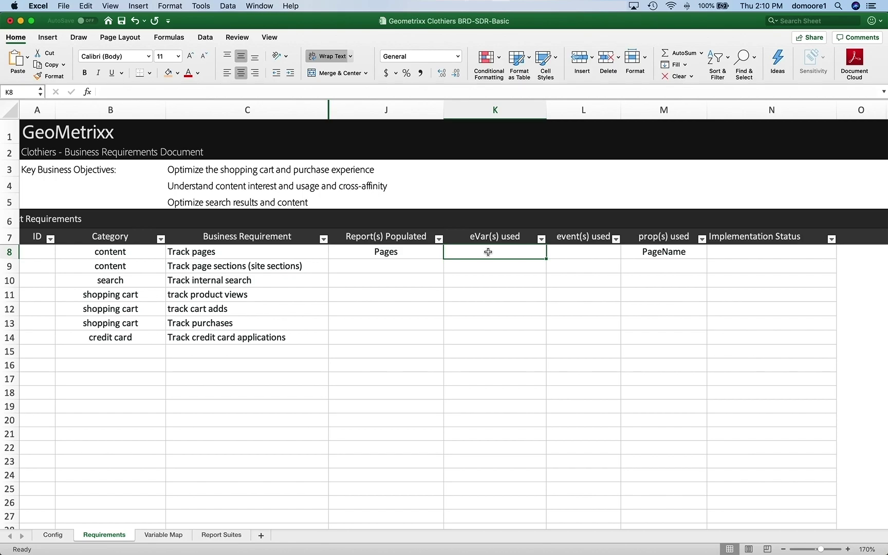
pyautogui.write('Pag')
pyautogui.press('BackSpace')
pyautogui.press('BackSpace')
pyautogui.press('BackSpace')
pyautogui.write('e')
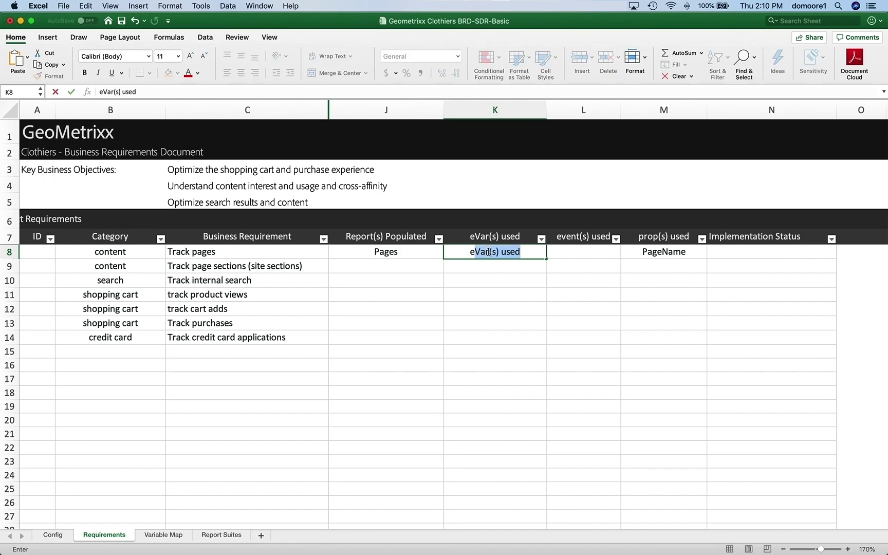
pyautogui.write('Var1')
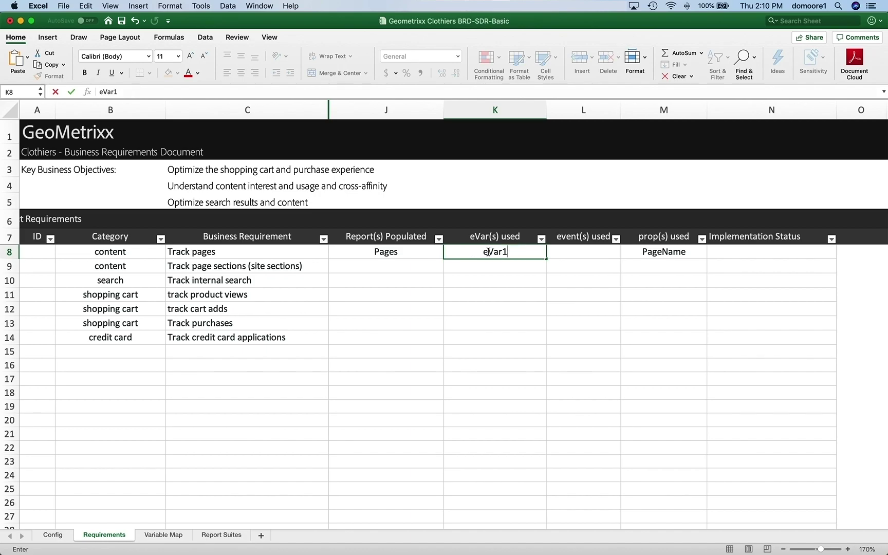
# Step: Enter event1 as the event used for the Track pages requirement
pyautogui.click(586, 253)
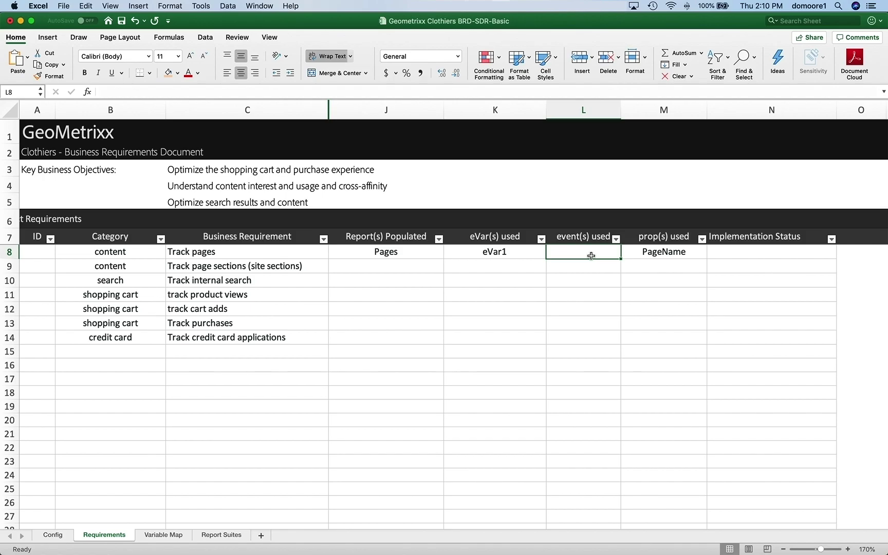
pyautogui.write('event')
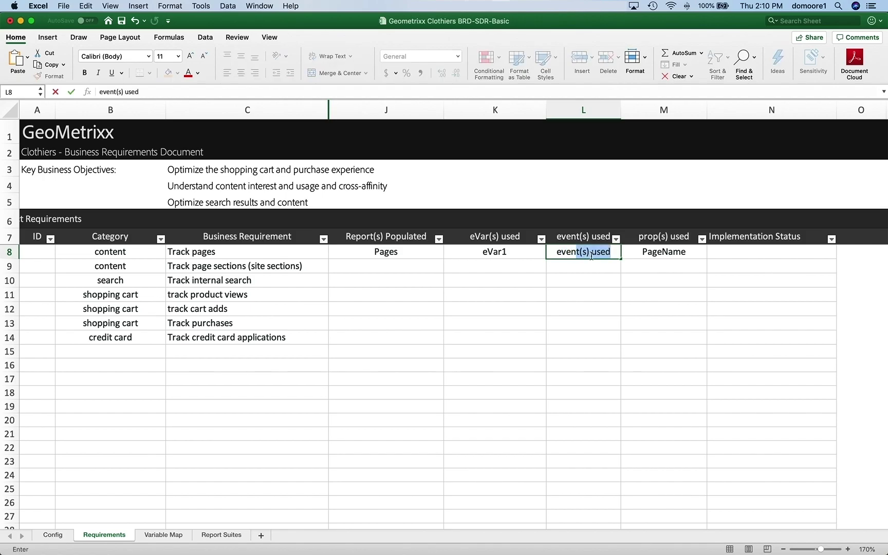
pyautogui.write('1')
pyautogui.press('Return')
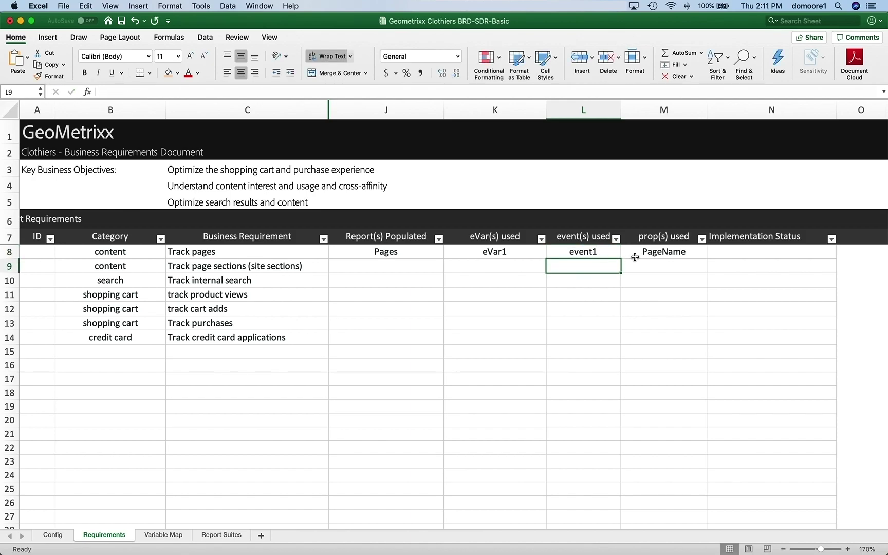
# Step: View the available implementation status options for the Track pages requirement without choosing one
pyautogui.scroll(2, 815, 254)
pyautogui.click(814, 253)
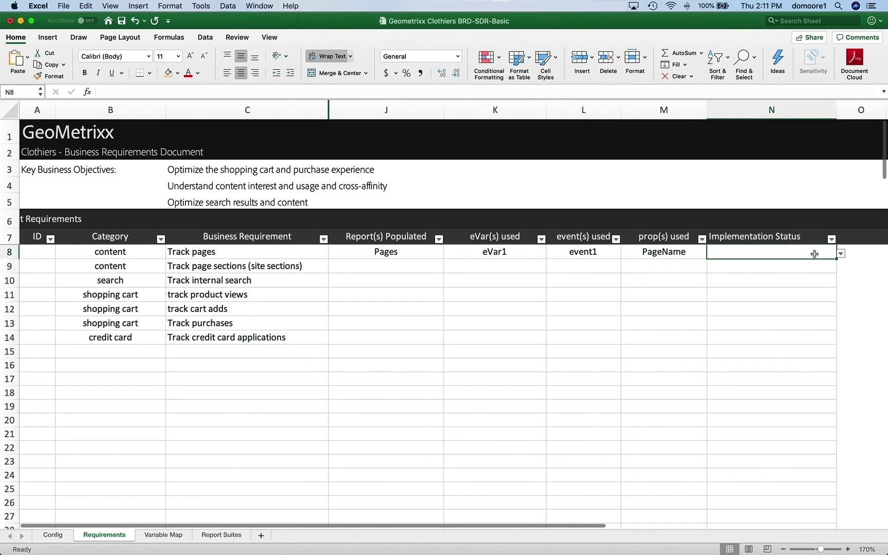
pyautogui.click(838, 256)
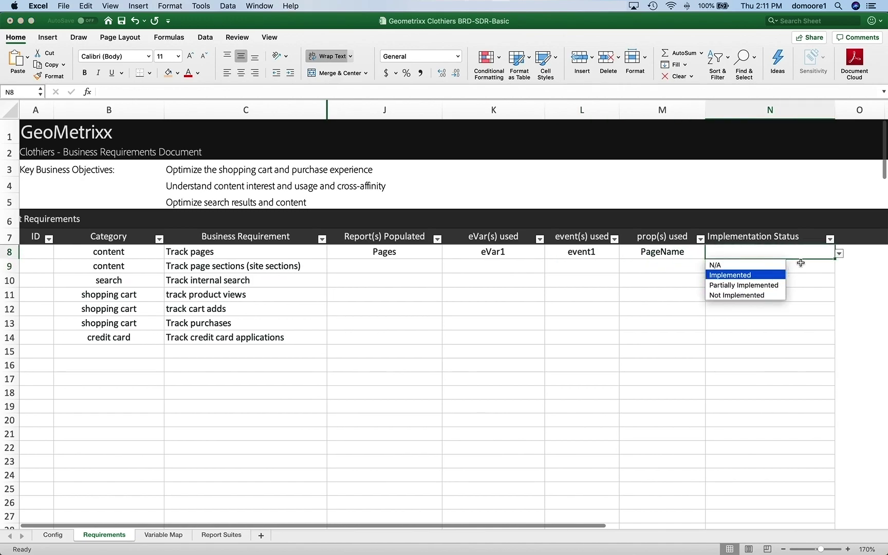
pyautogui.press('Escape')
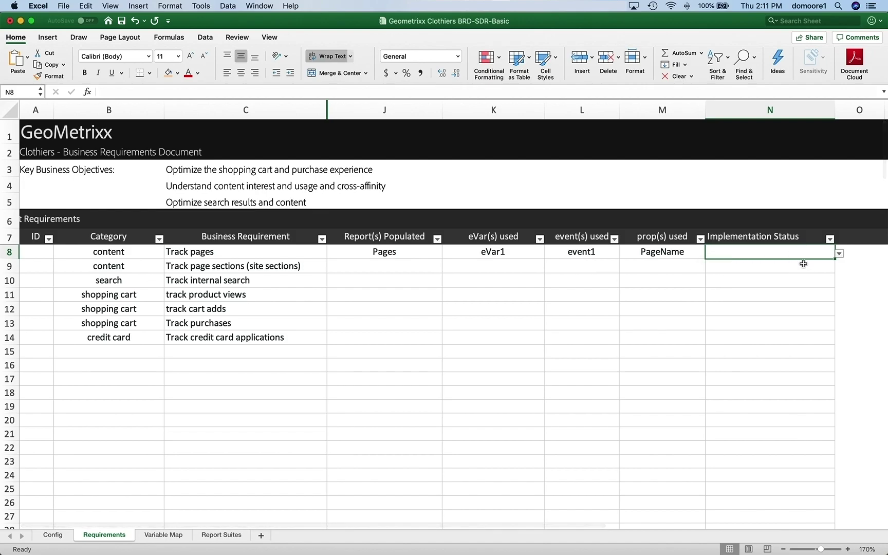
pyautogui.click(675, 271)
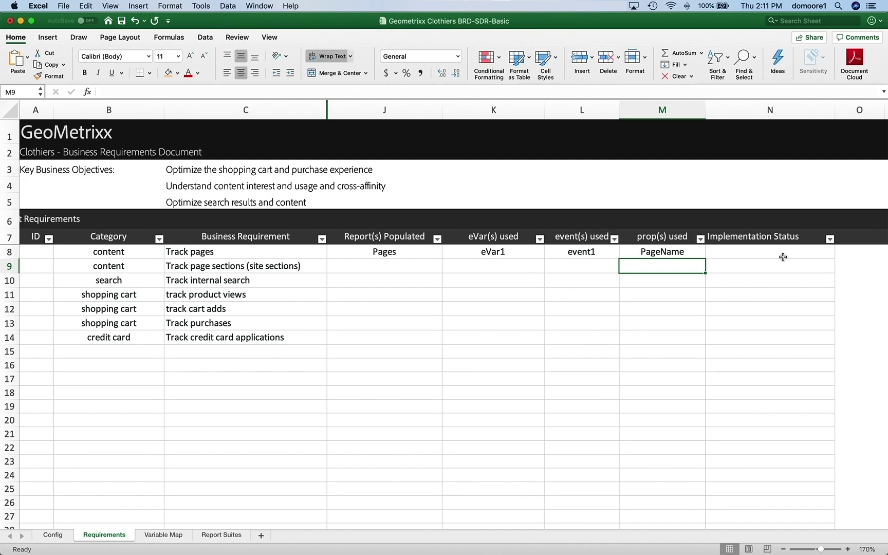
pyautogui.hscroll(1, 789, 251)
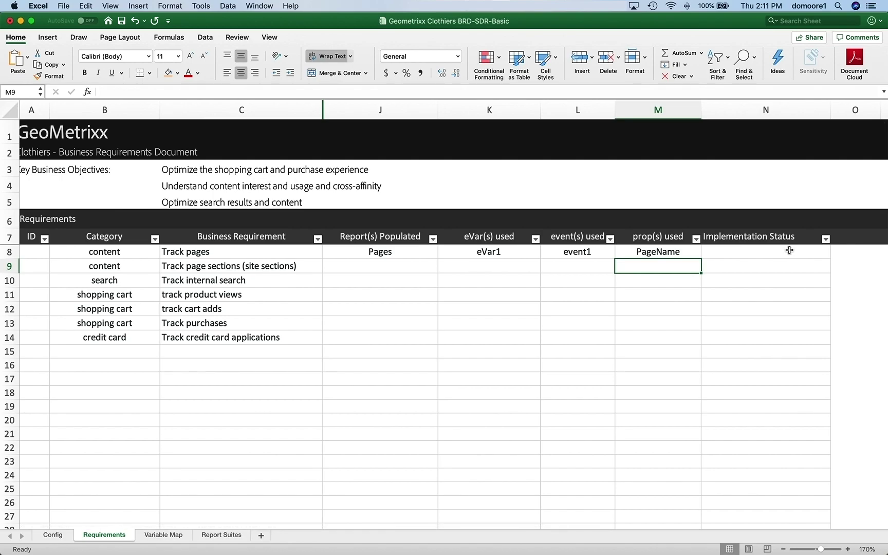
pyautogui.hscroll(-1, 250, 273)
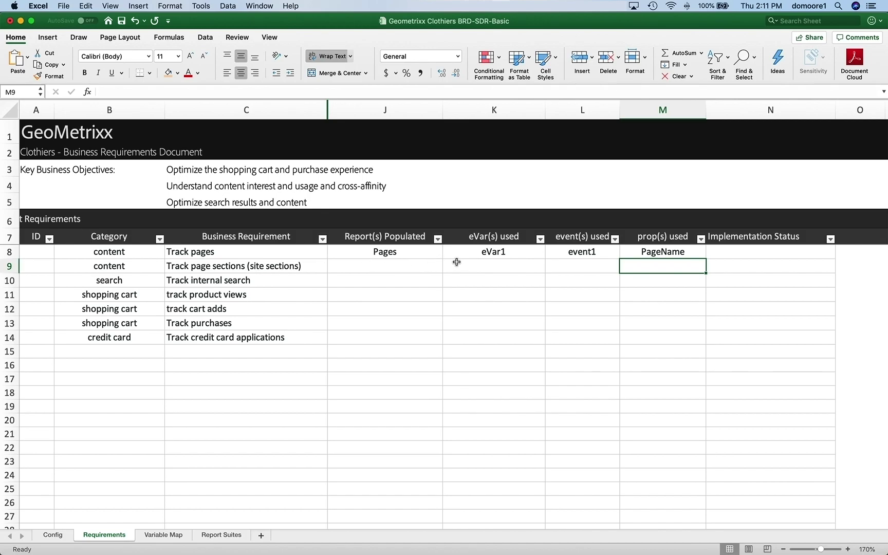
pyautogui.hscroll(-1, 456, 262)
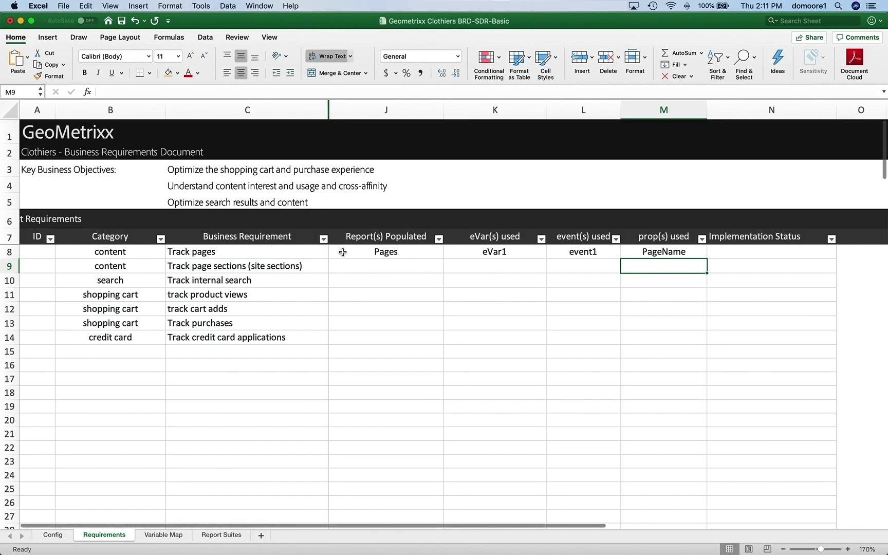
pyautogui.scroll(-1, 144, 463)
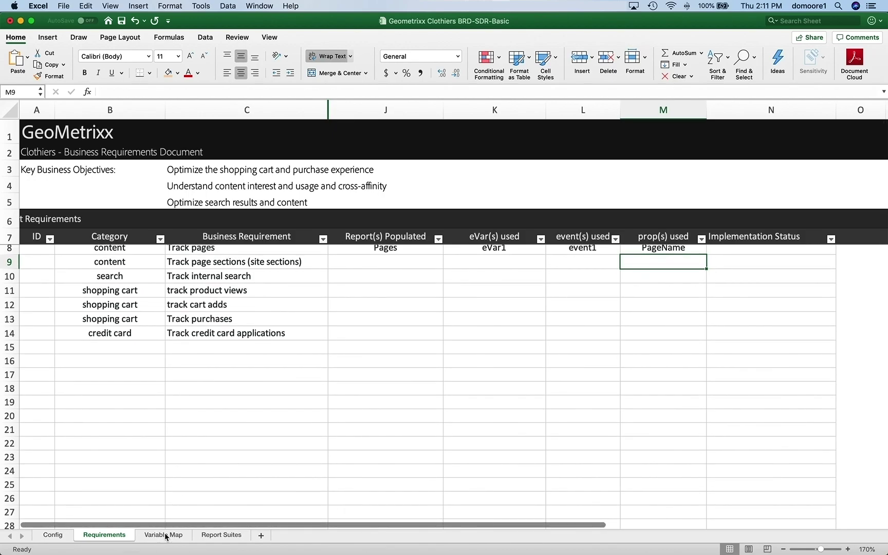
# Step: On the Variable Map sheet, enter Pages as the report name for the pageName traffic variable
pyautogui.click(164, 535)
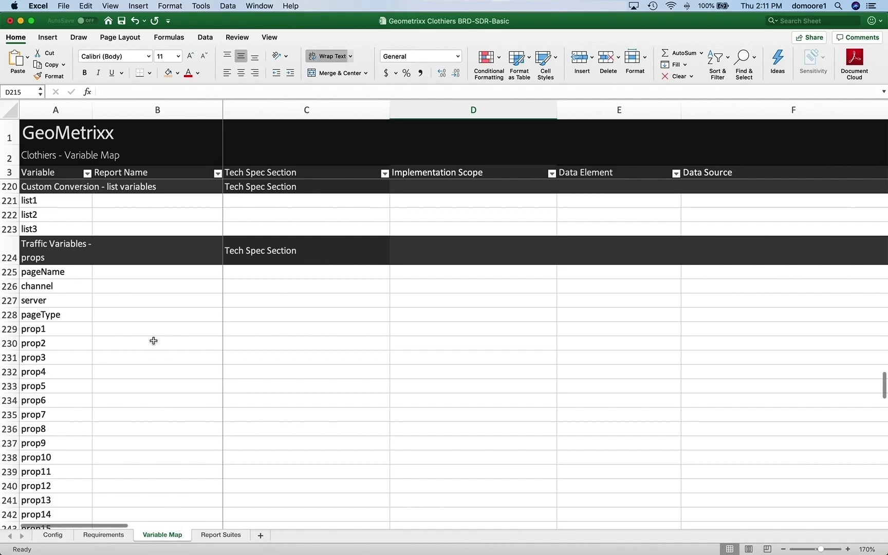
pyautogui.click(135, 273)
pyautogui.scroll(1, 112, 294)
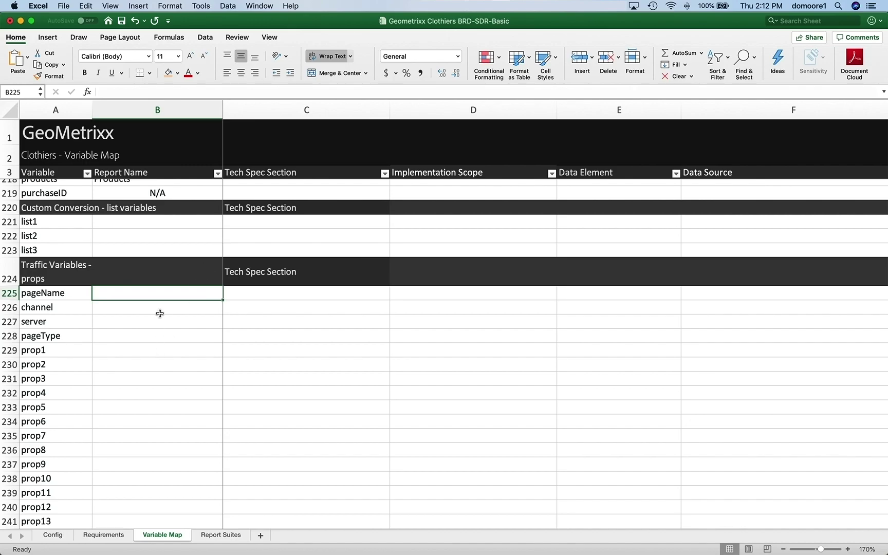
pyautogui.scroll(10, 161, 298)
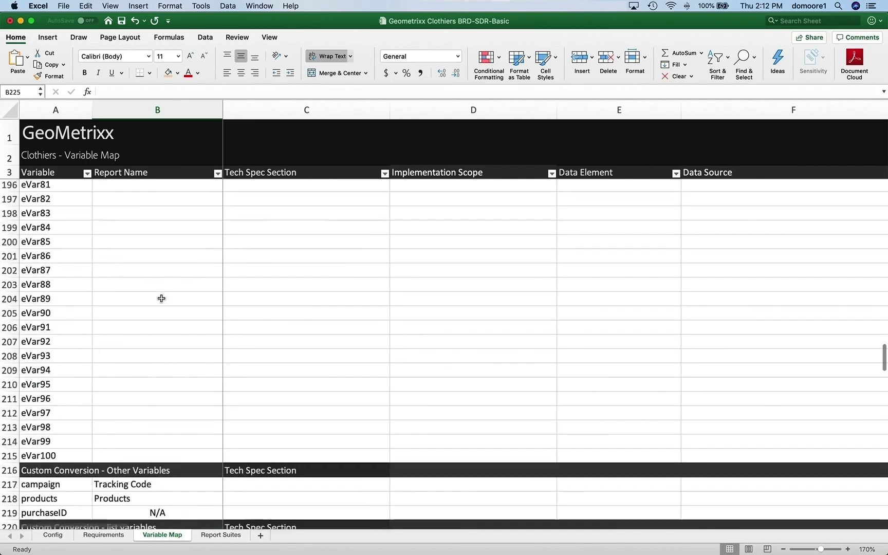
pyautogui.scroll(-10, 161, 299)
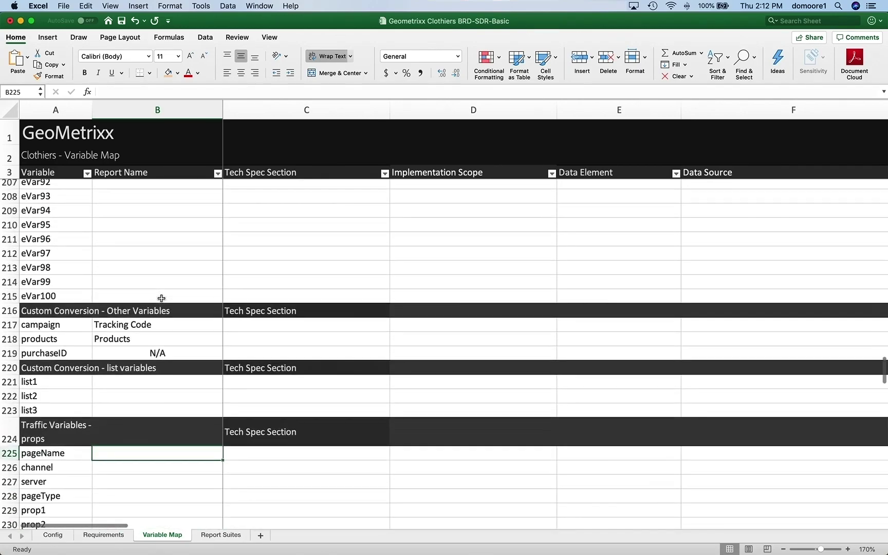
pyautogui.scroll(-2, 161, 299)
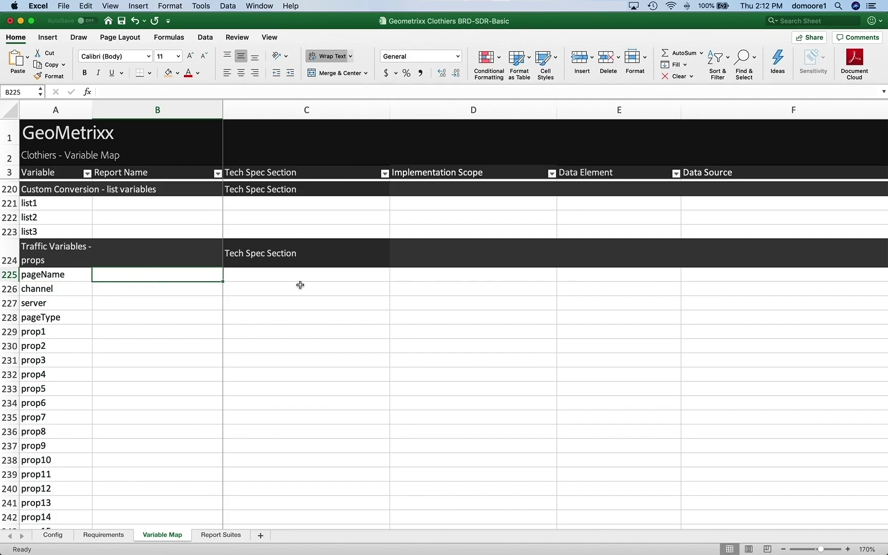
pyautogui.write('Pages')
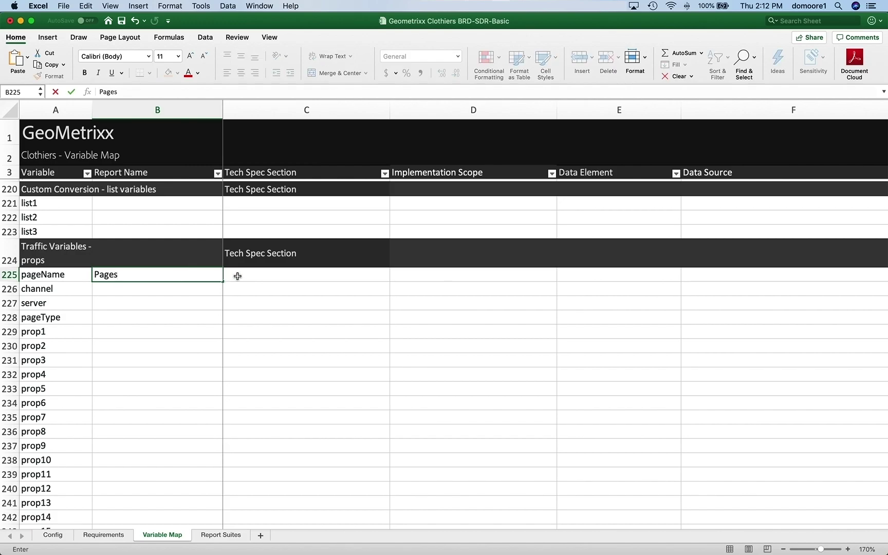
# Step: Hide the Tech Spec Section column in the Variable Map
pyautogui.click(295, 273)
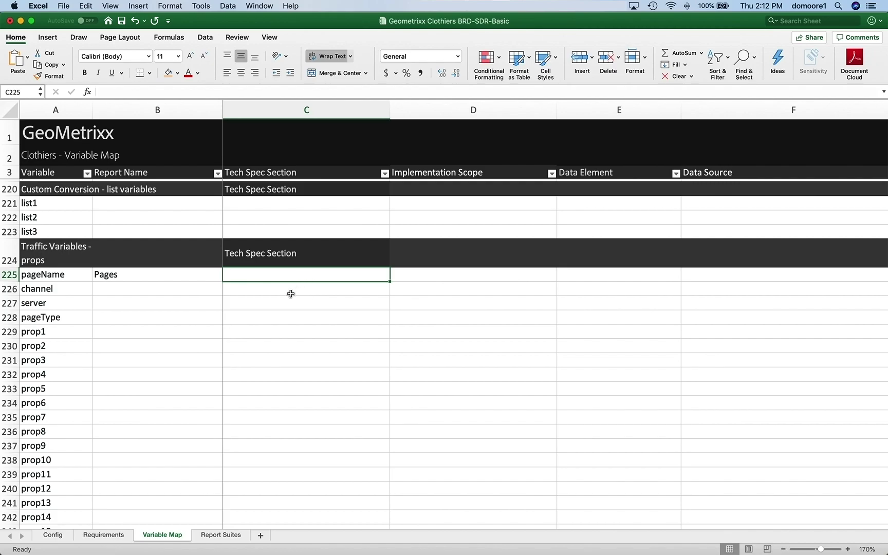
pyautogui.rightClick(294, 110)
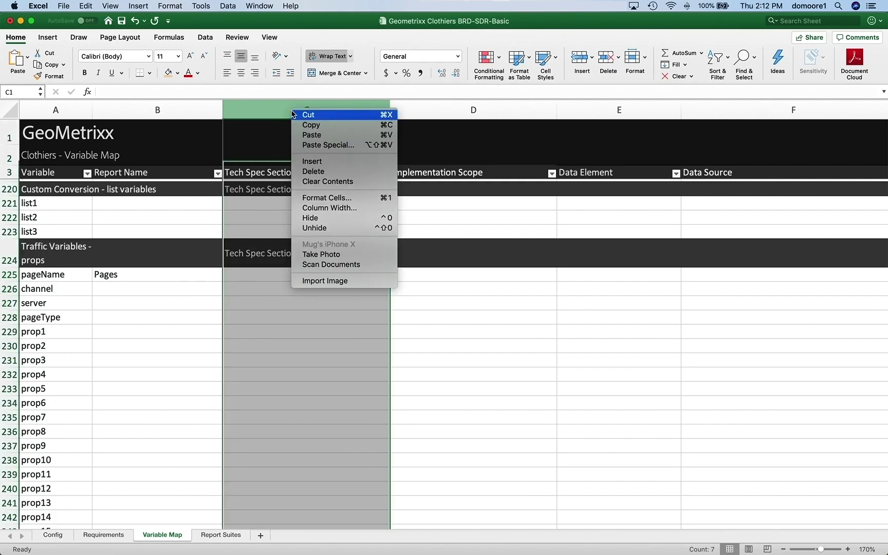
pyautogui.click(315, 217)
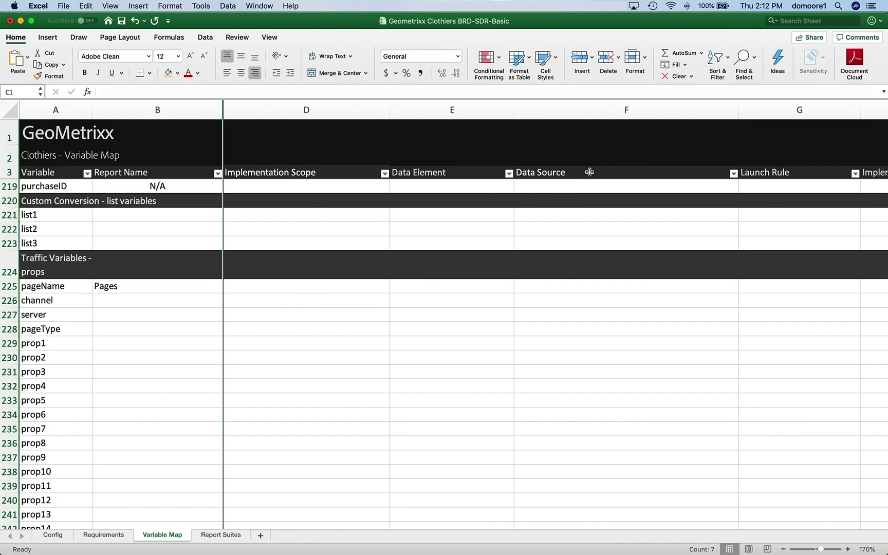
pyautogui.click(595, 188)
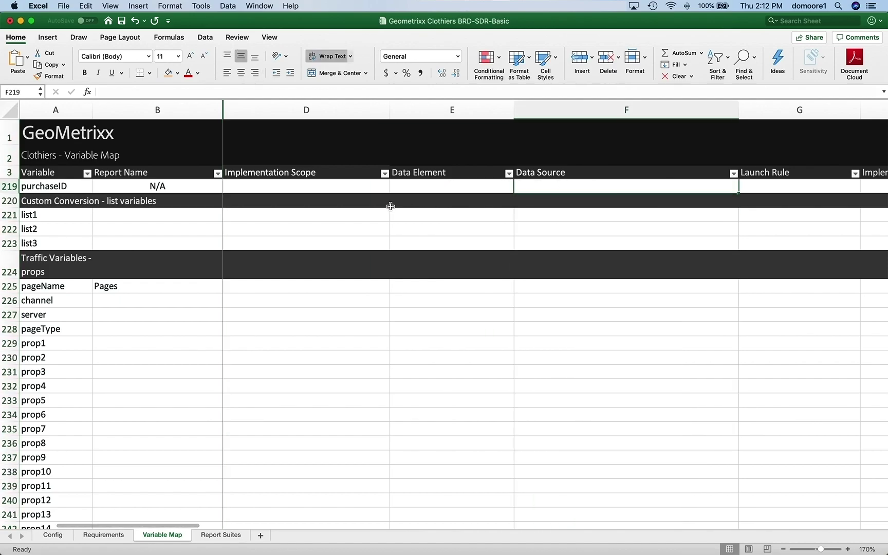
# Step: Review the implementation scope options for pageName and the option lists on the Config sheet that define them
pyautogui.click(270, 288)
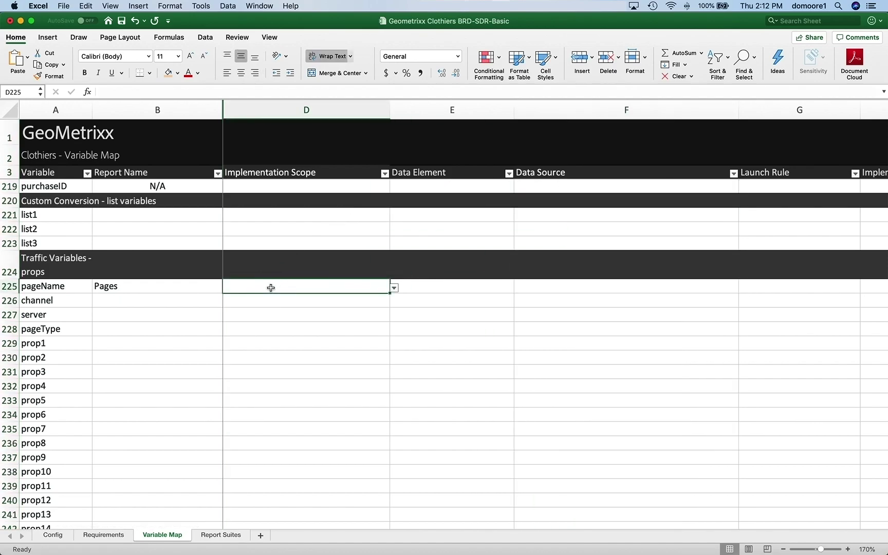
pyautogui.click(394, 289)
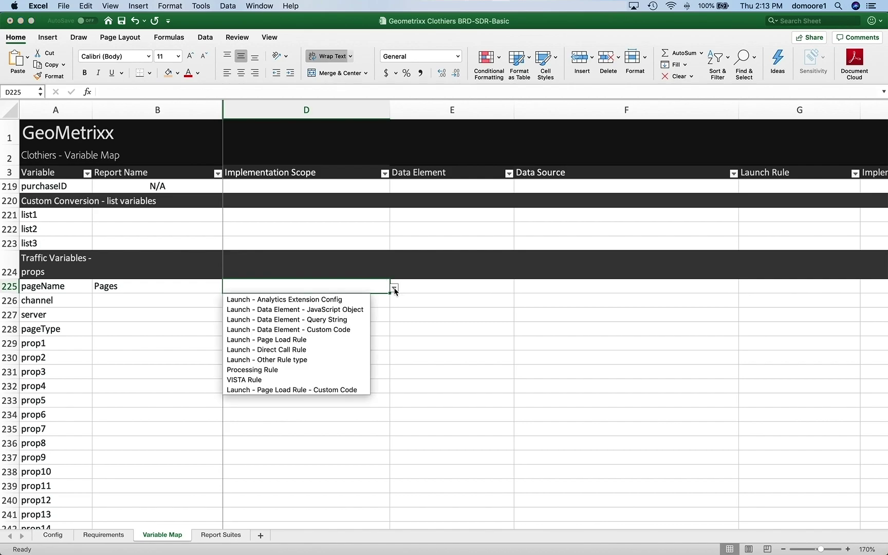
pyautogui.click(368, 285)
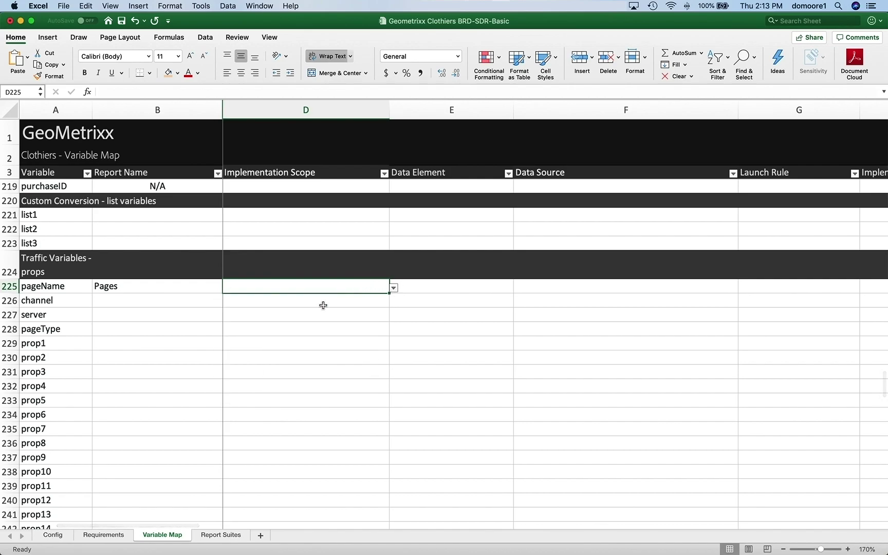
pyautogui.click(53, 535)
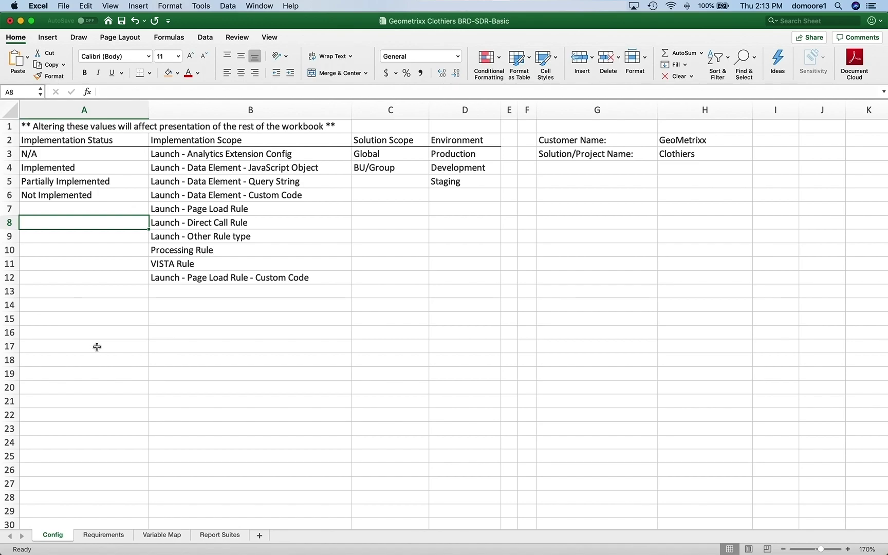
pyautogui.scroll(-1, 94, 463)
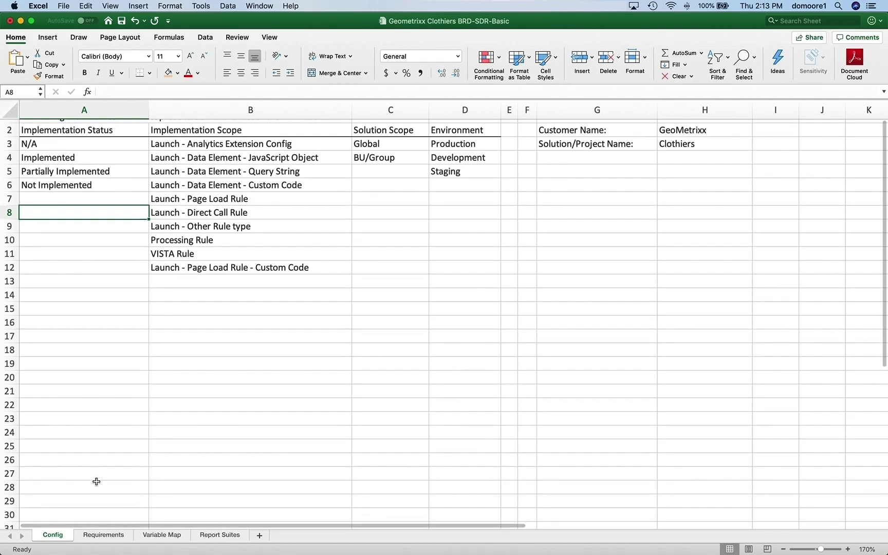
pyautogui.click(104, 535)
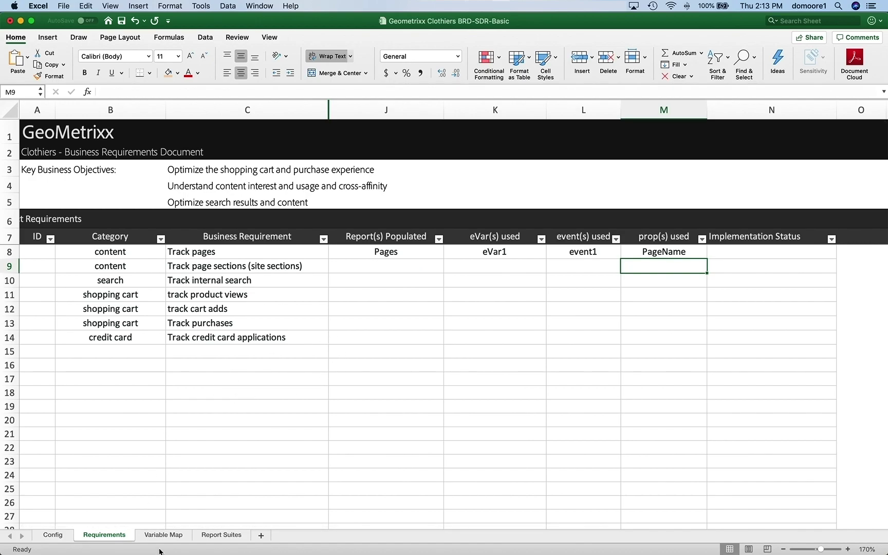
# Step: On the Variable Map sheet, set the pageName implementation scope to Launch - Page Load Rule
pyautogui.click(167, 535)
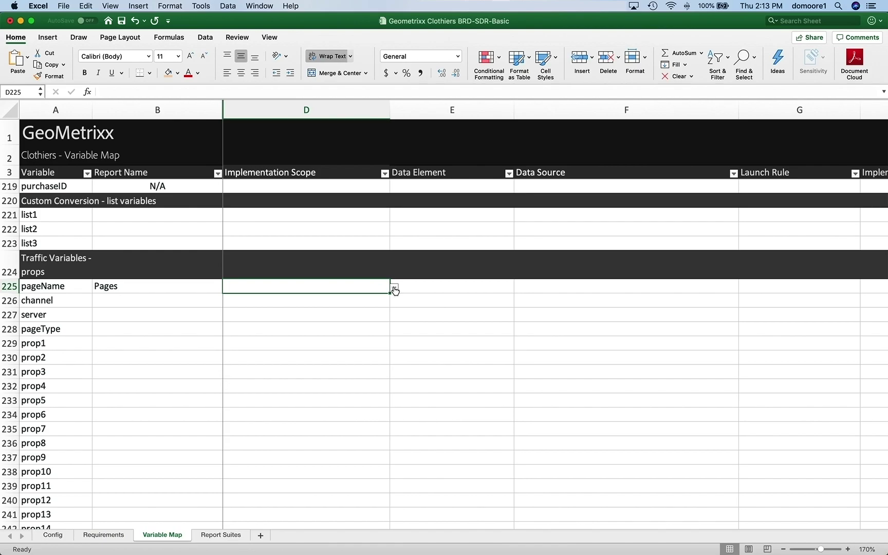
pyautogui.click(394, 289)
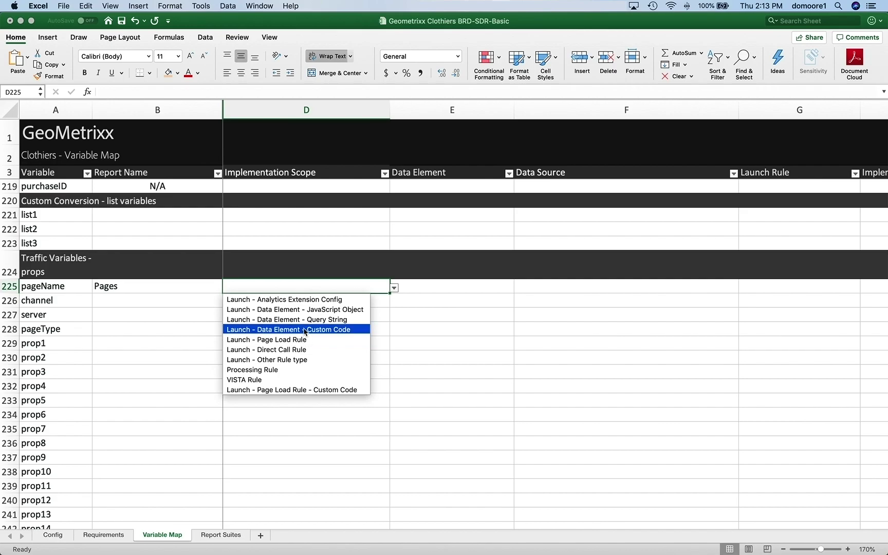
pyautogui.click(323, 340)
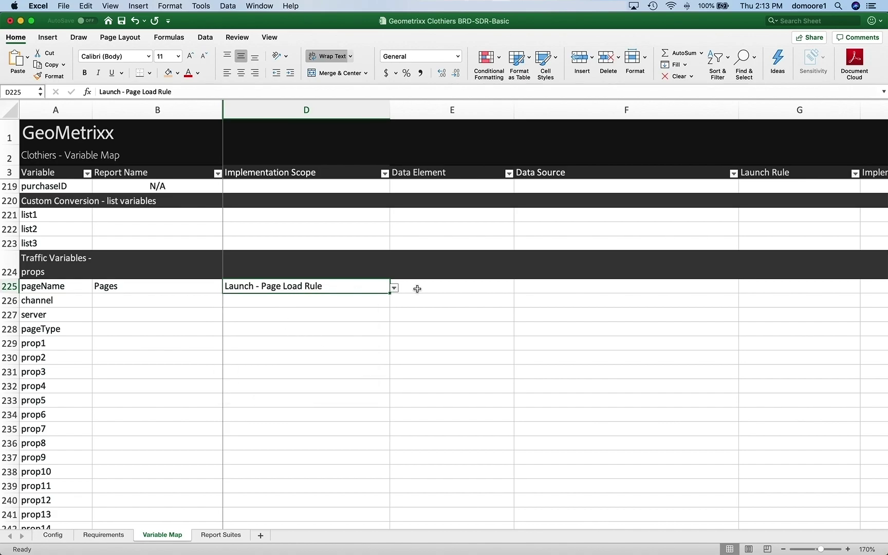
# Step: Enter Page Name as the data element for pageName and start its data source with "Data Layer -"
pyautogui.click(448, 289)
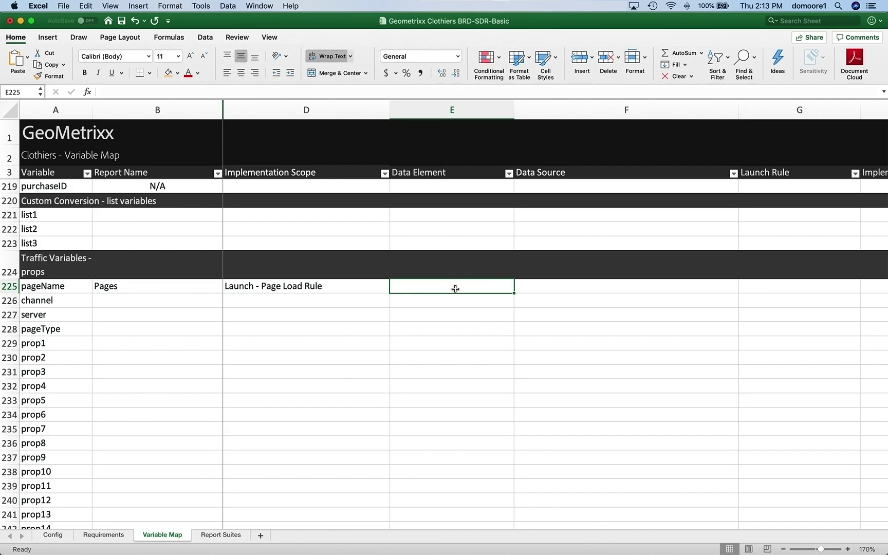
pyautogui.write('Page Name')
pyautogui.press('Tab')
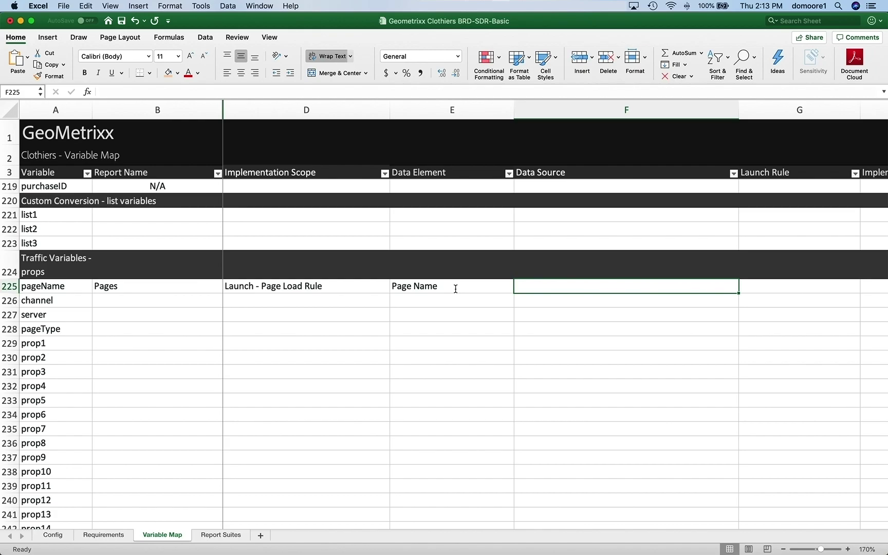
pyautogui.write('Data Layer')
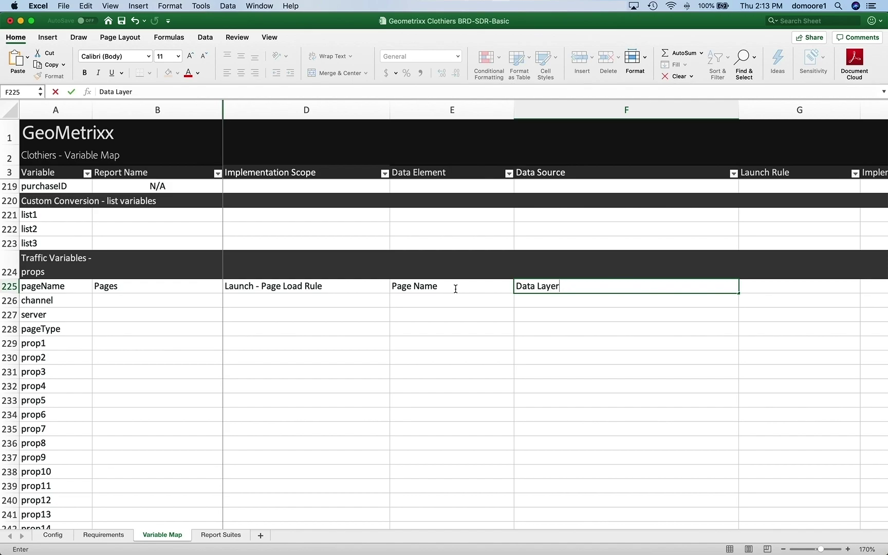
pyautogui.write(' -')
# Step: Switch to Chrome, open the page source of the Geometrixx Clothiers home page, and copy the digitalData object name
pyautogui.press('super+Tab')
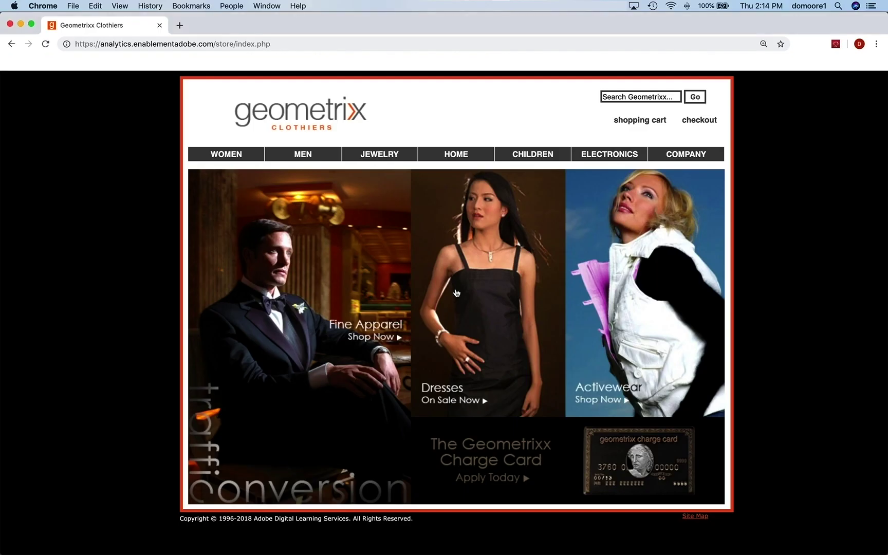
pyautogui.press('super+alt+u')
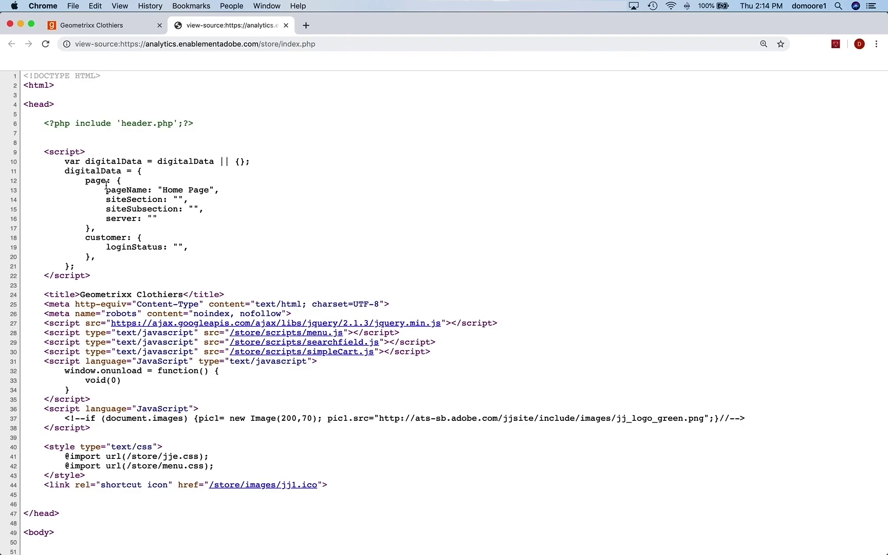
pyautogui.click(65, 171)
pyautogui.moveTo(64, 162); pyautogui.dragTo(206, 265)
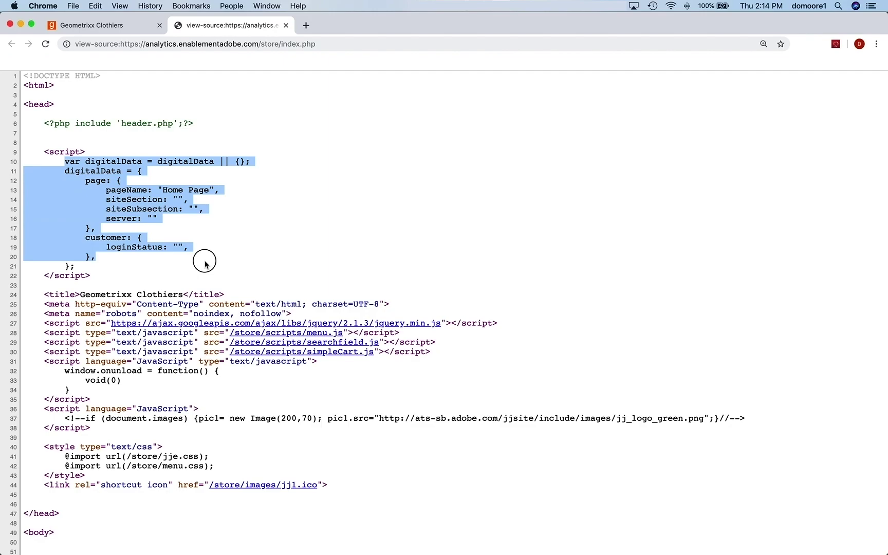
pyautogui.click(206, 247)
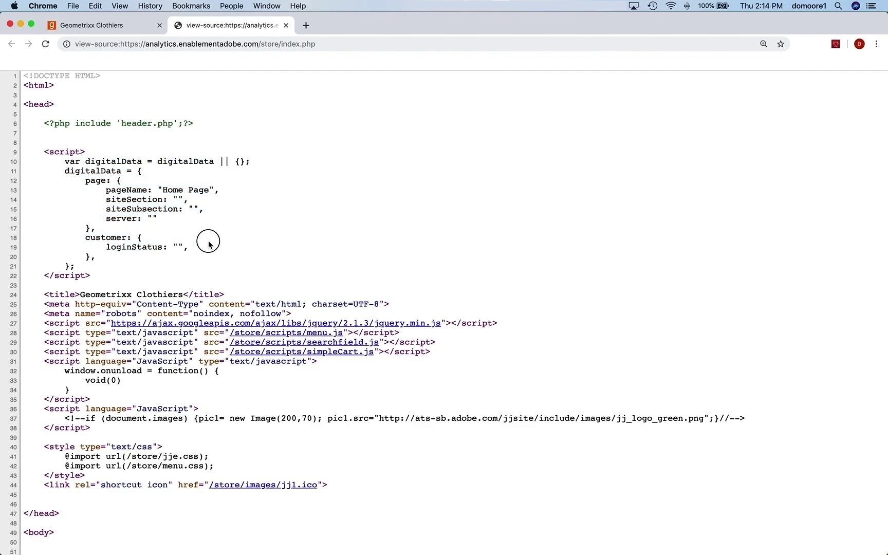
pyautogui.doubleClick(88, 171)
pyautogui.press('super+c')
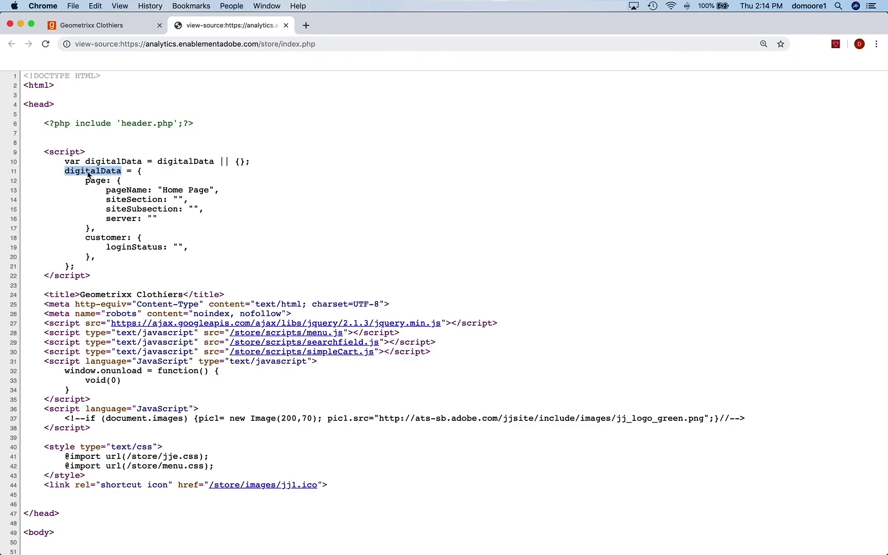
# Step: Switch back to Excel and complete the pageName data source as "Data Layer - digitalData.page.pageName"
pyautogui.press('super+Tab')
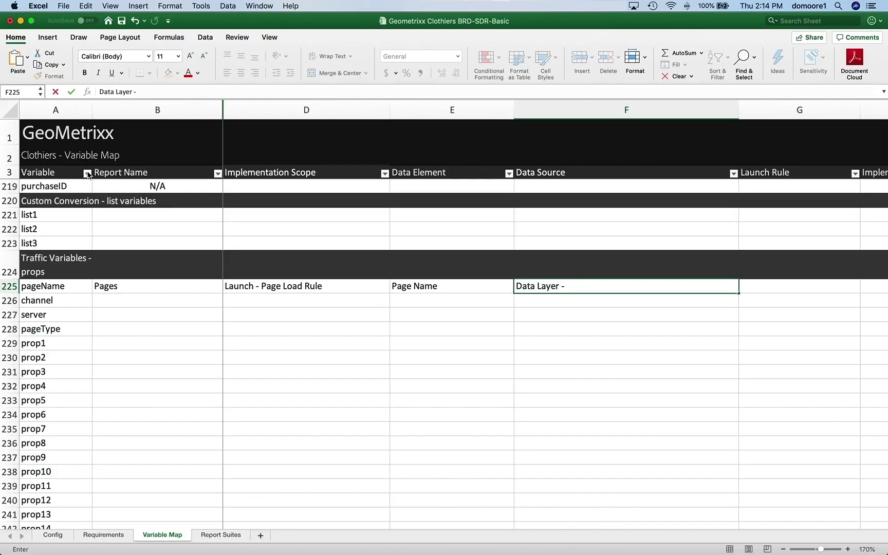
pyautogui.press('super+v')
pyautogui.write('.page.pagename')
pyautogui.press('super+Tab')
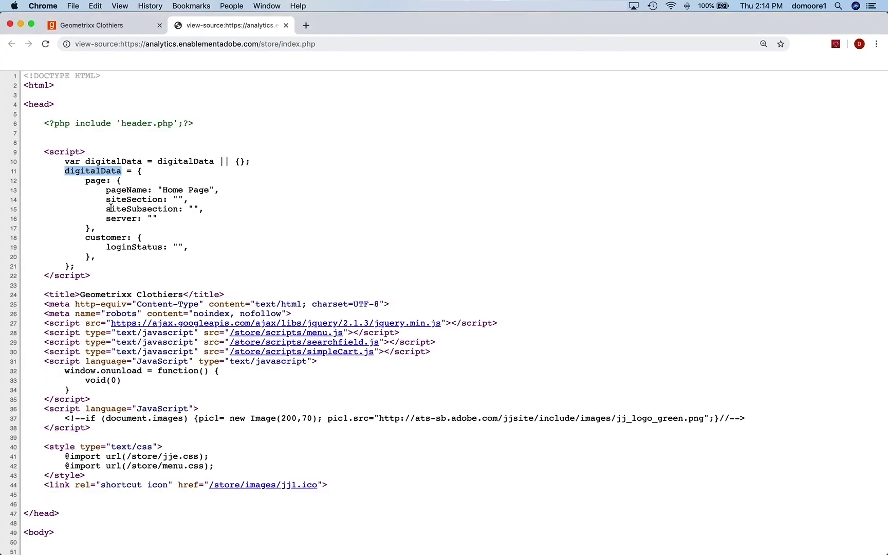
pyautogui.press('super+Tab')
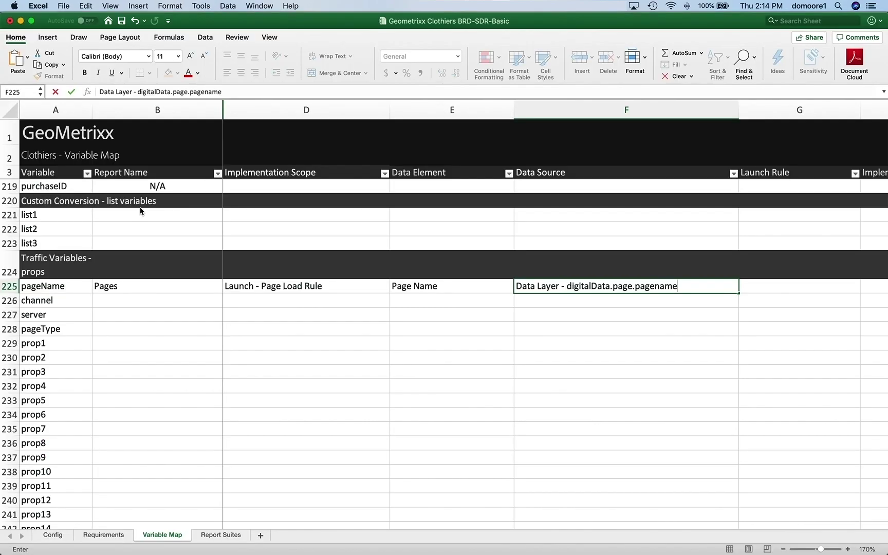
pyautogui.press('BackSpace')
pyautogui.press('BackSpace')
pyautogui.press('BackSpace')
pyautogui.press('BackSpace')
pyautogui.write('Name')
pyautogui.press('Tab')
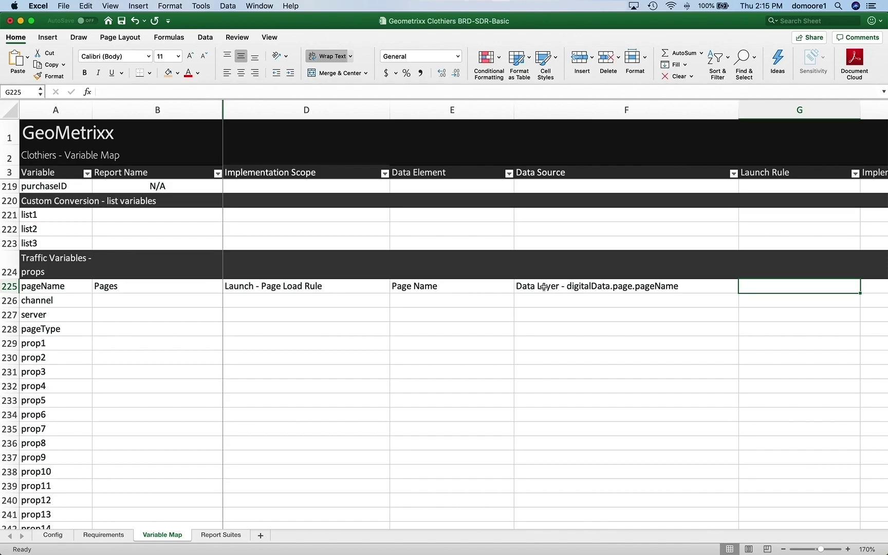
# Step: Examine the data layer and page title in the home page source in Chrome, and return to the Variable Map in Excel
pyautogui.hscroll(1, 557, 286)
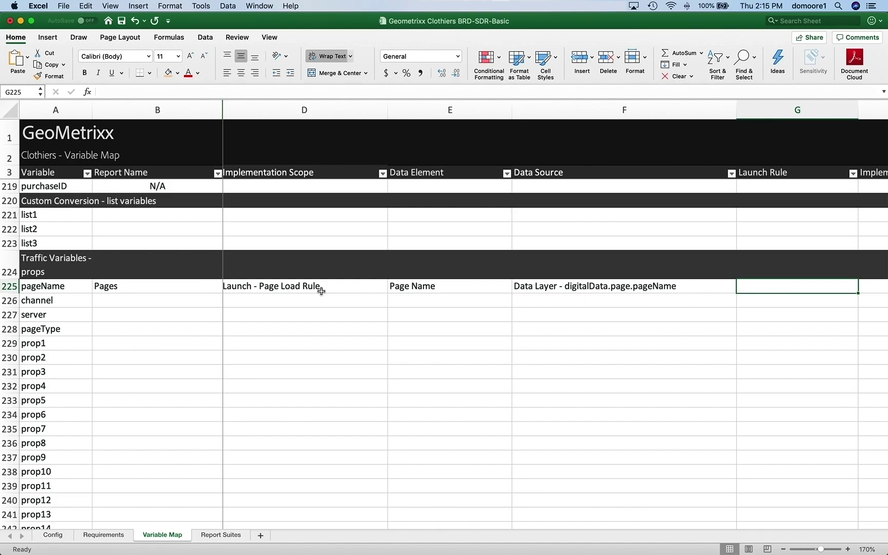
pyautogui.press('super+Tab')
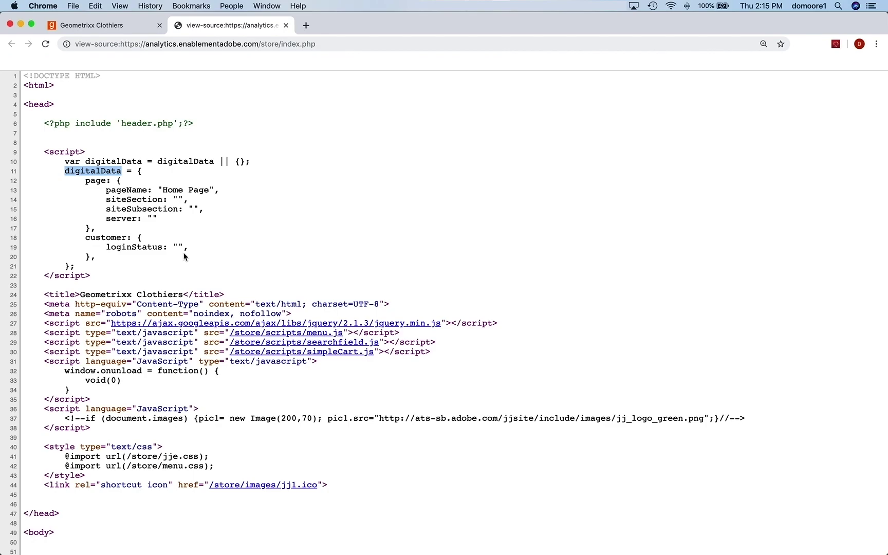
pyautogui.click(157, 181)
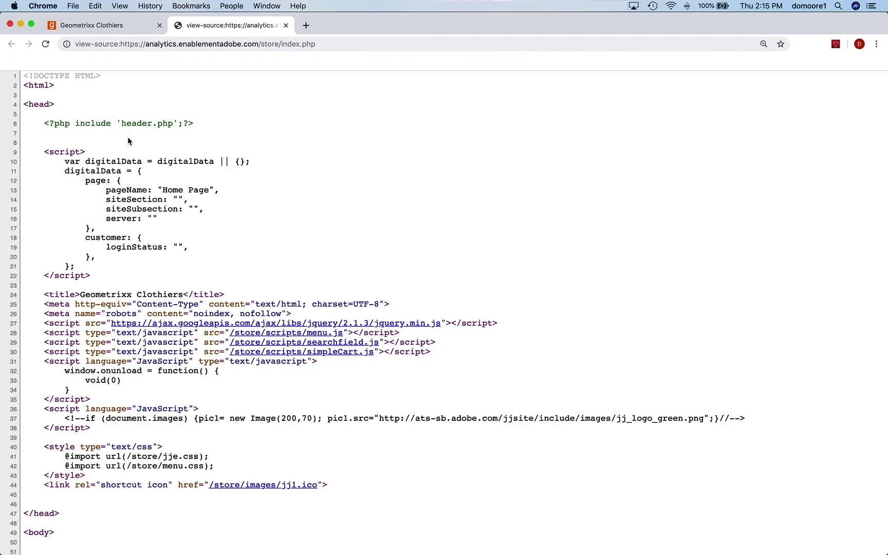
pyautogui.moveTo(86, 297); pyautogui.dragTo(182, 297)
pyautogui.click(178, 298)
pyautogui.press('super+Tab')
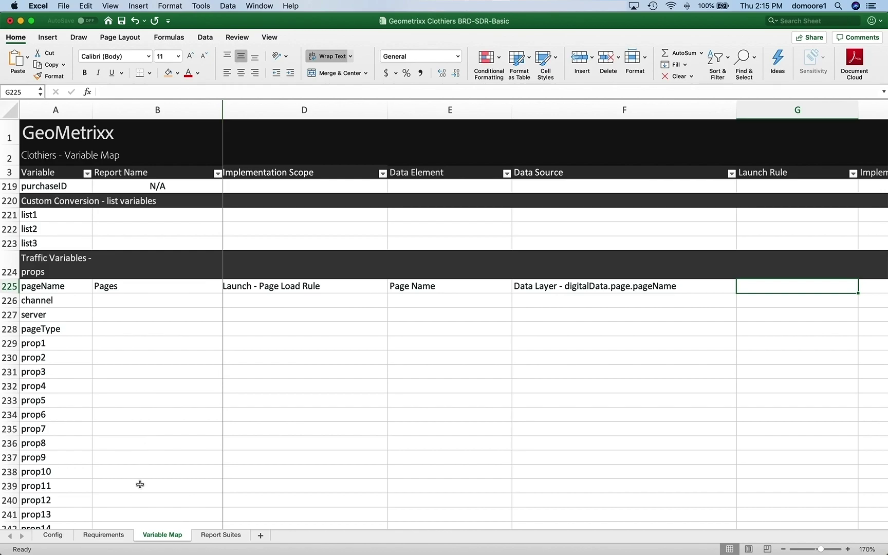
# Step: In the Requirements sheet, enter Site Sections as the report and eVar2 as the eVar for the page sections requirement
pyautogui.click(107, 534)
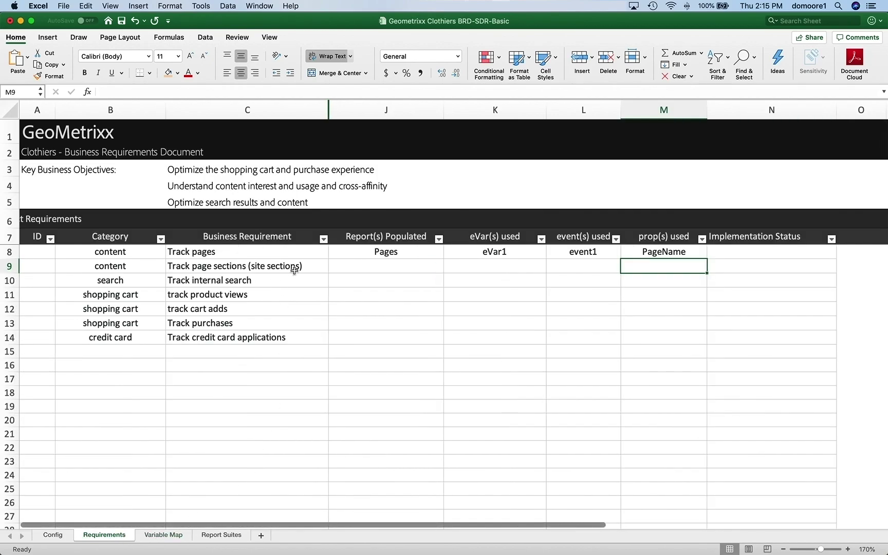
pyautogui.click(394, 267)
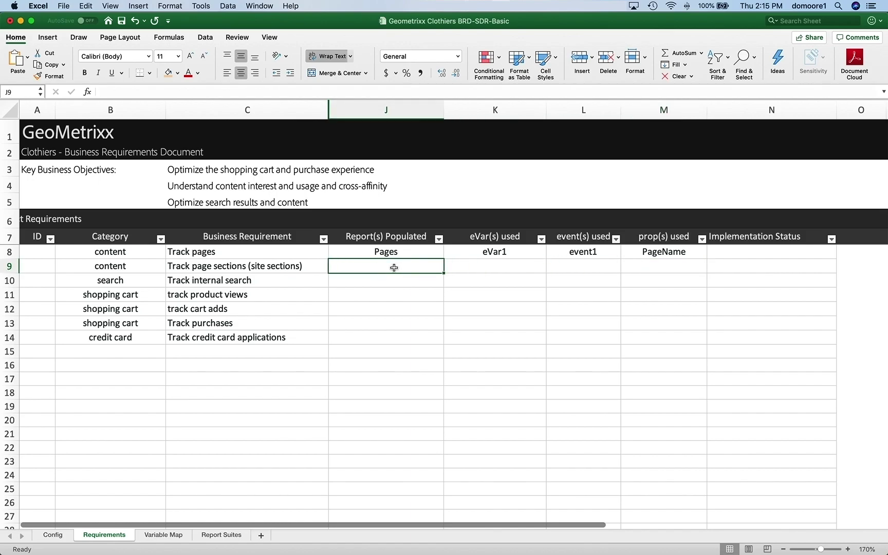
pyautogui.write('Site Sections')
pyautogui.press('Tab')
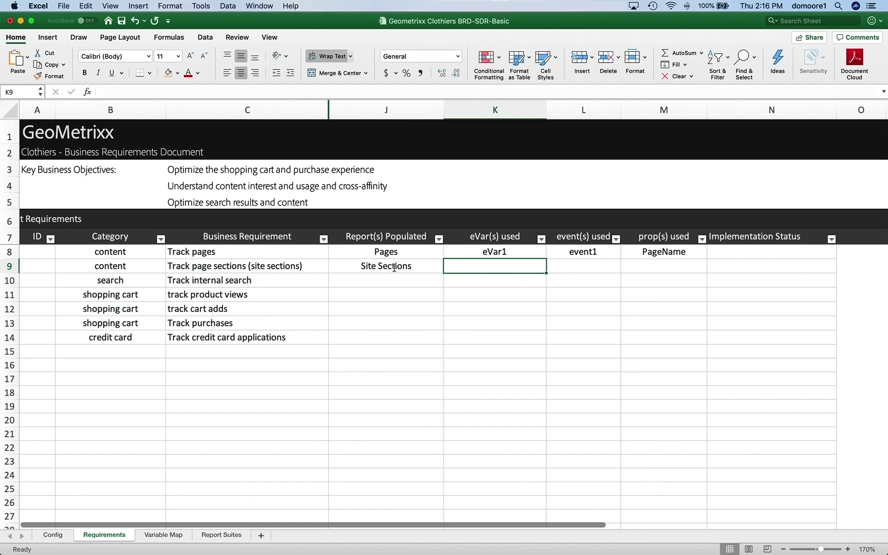
pyautogui.write('e')
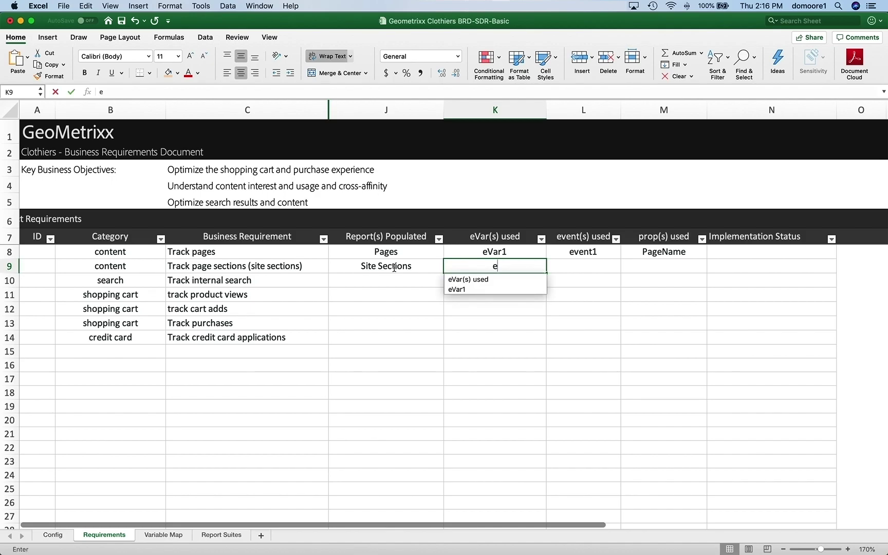
pyautogui.write('Var2')
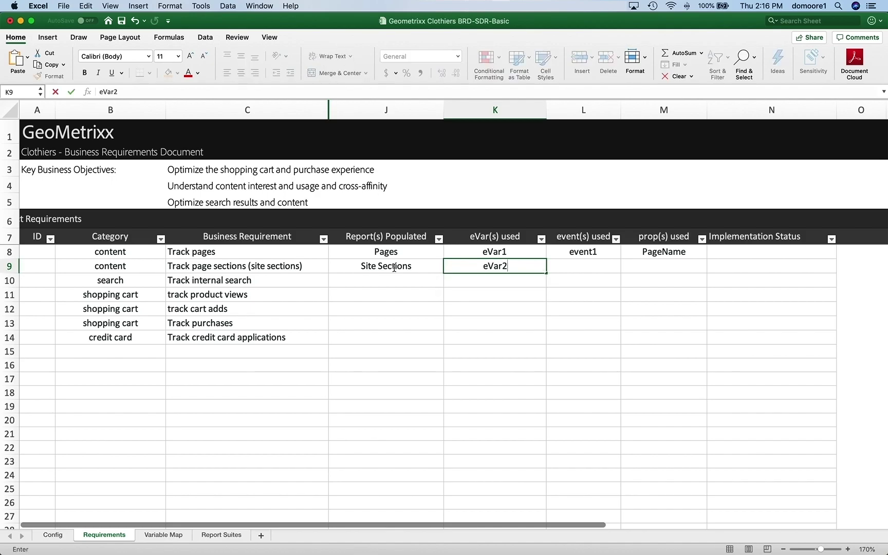
pyautogui.press('Tab')
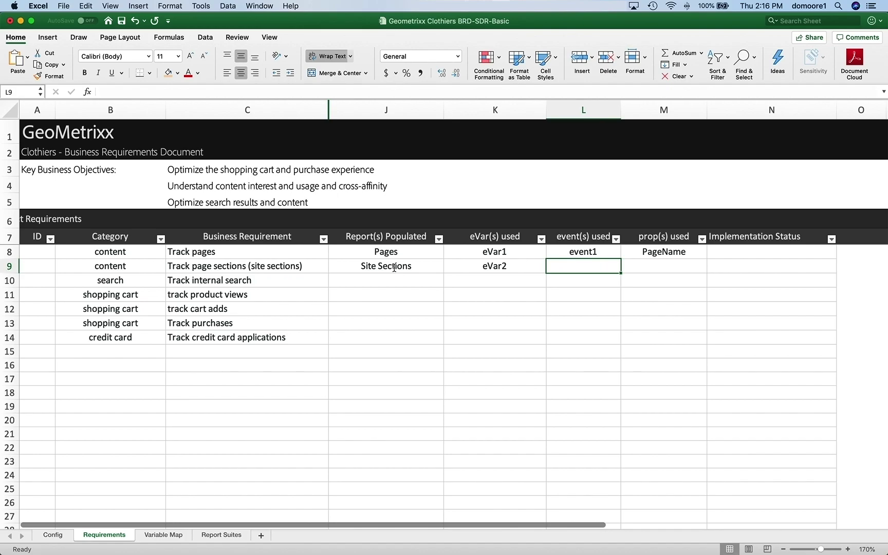
# Step: Enter "(event1)" as the event and "channel" as the prop for the page sections requirement
pyautogui.write('(event')
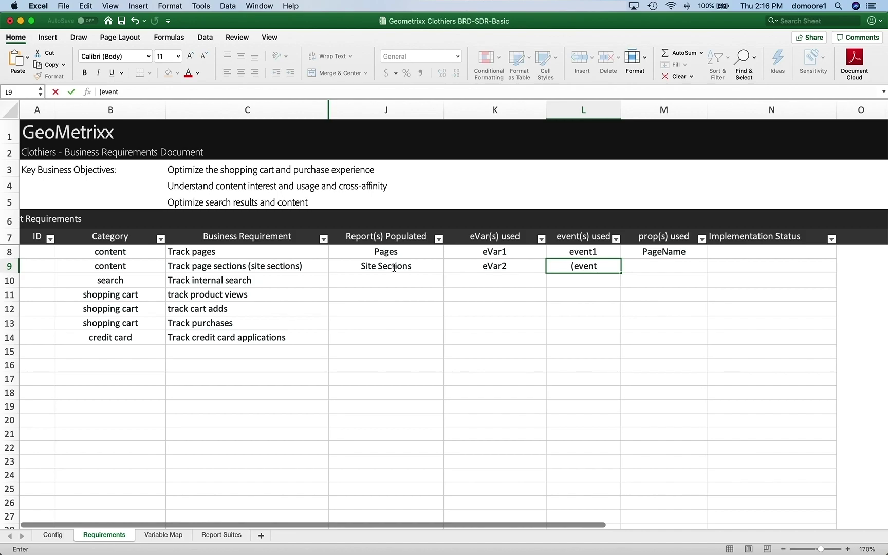
pyautogui.write('1)_')
pyautogui.press('BackSpace')
pyautogui.press('Tab')
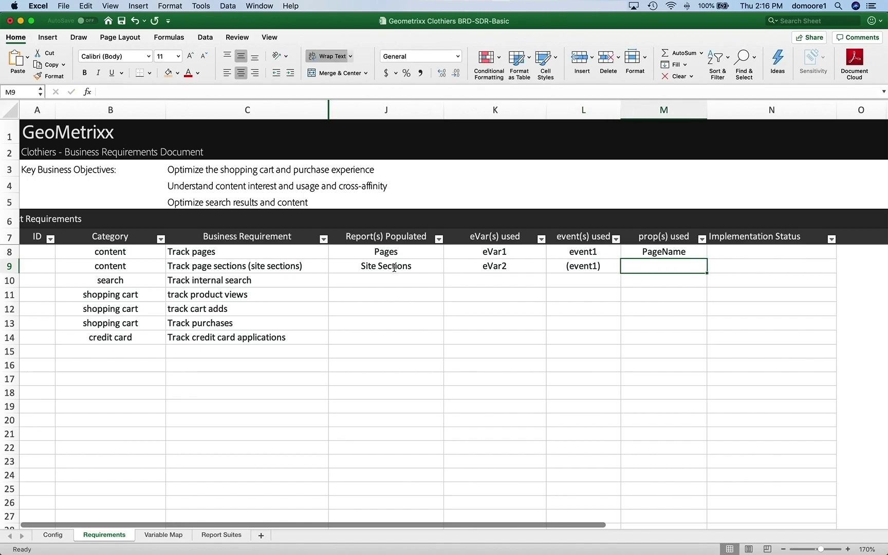
pyautogui.write('channel')
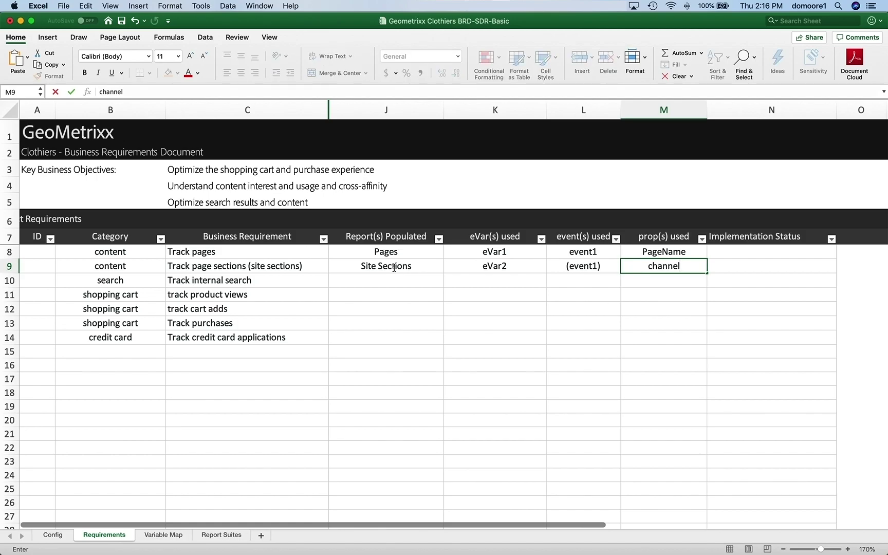
pyautogui.press('Return')
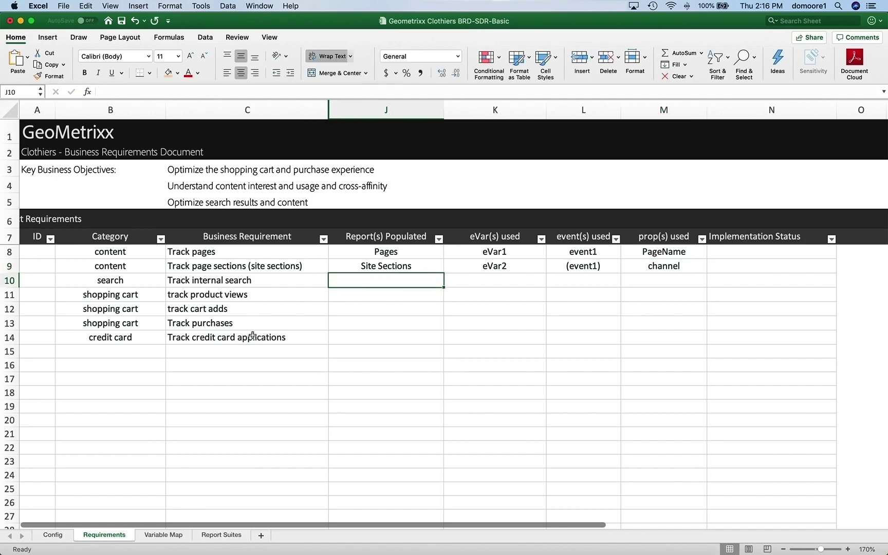
# Step: In the Variable Map, give channel the report name Site Sections and the implementation scope Launch - Page Load Rule
pyautogui.click(172, 535)
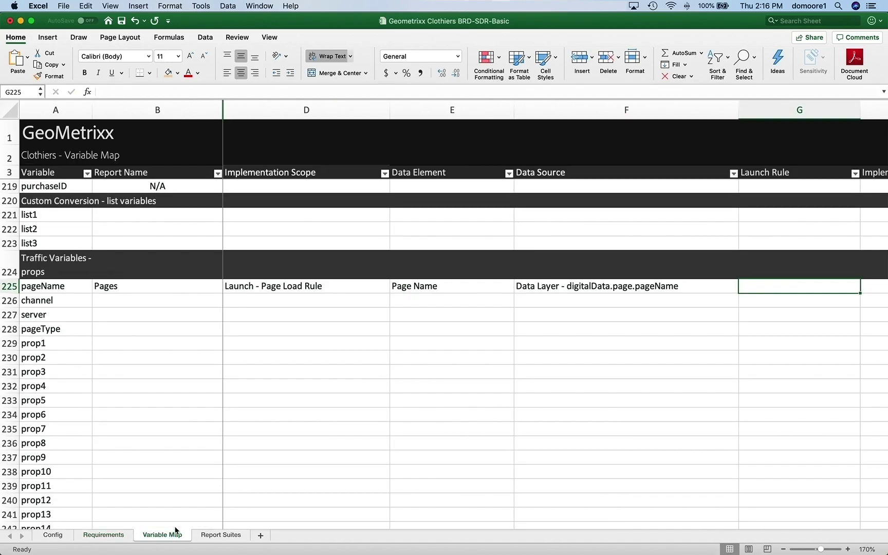
pyautogui.click(50, 300)
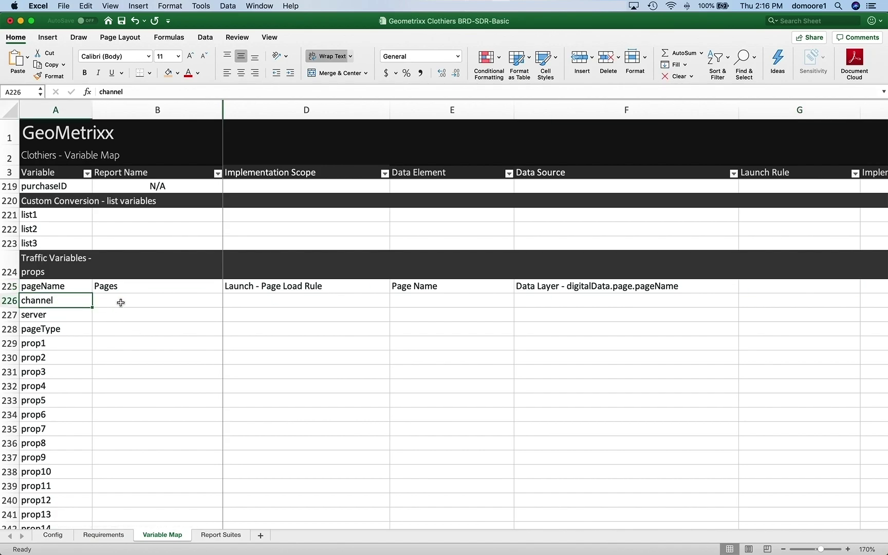
pyautogui.click(124, 302)
pyautogui.write('S')
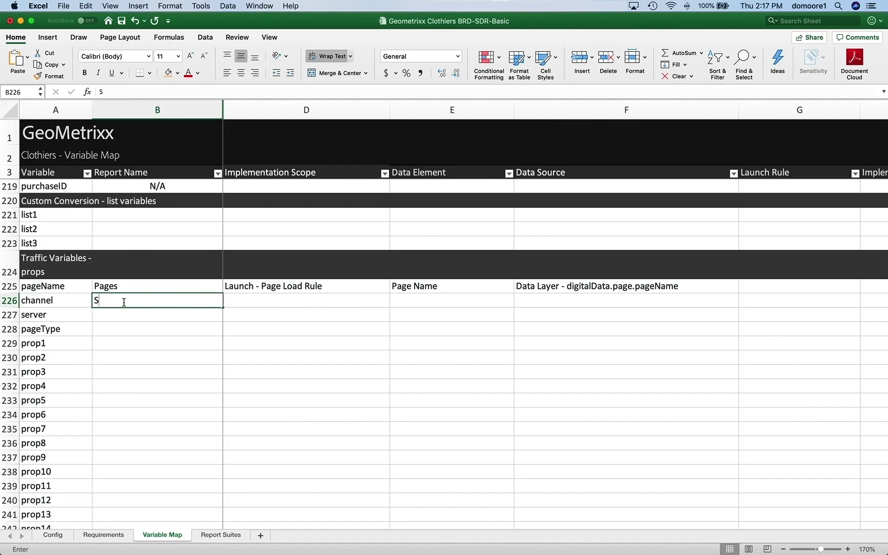
pyautogui.write('ite Sections')
pyautogui.click(321, 302)
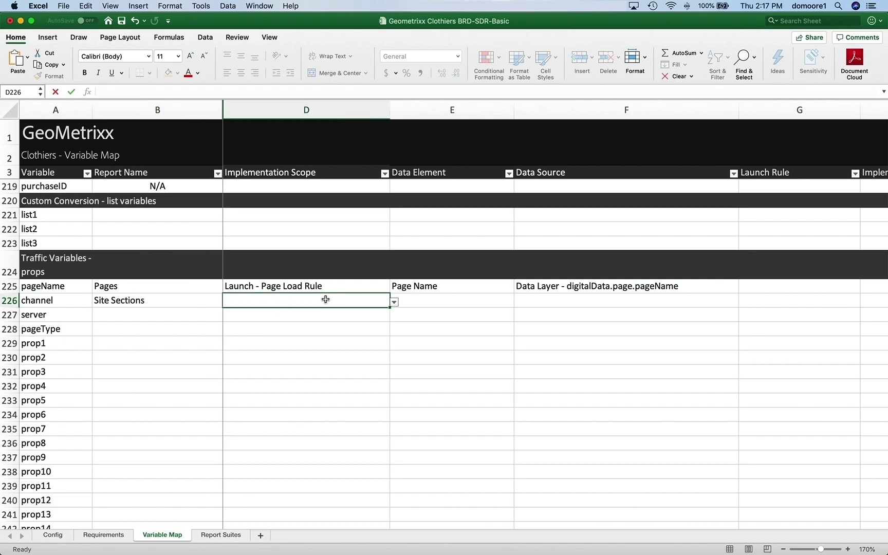
pyautogui.click(394, 304)
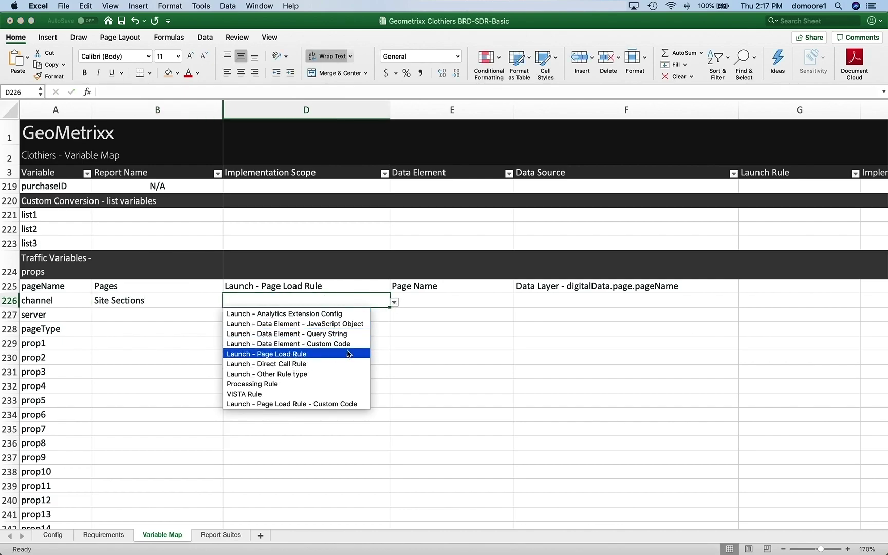
pyautogui.click(291, 354)
# Step: Enter Channel as the data element for the channel variable
pyautogui.click(482, 298)
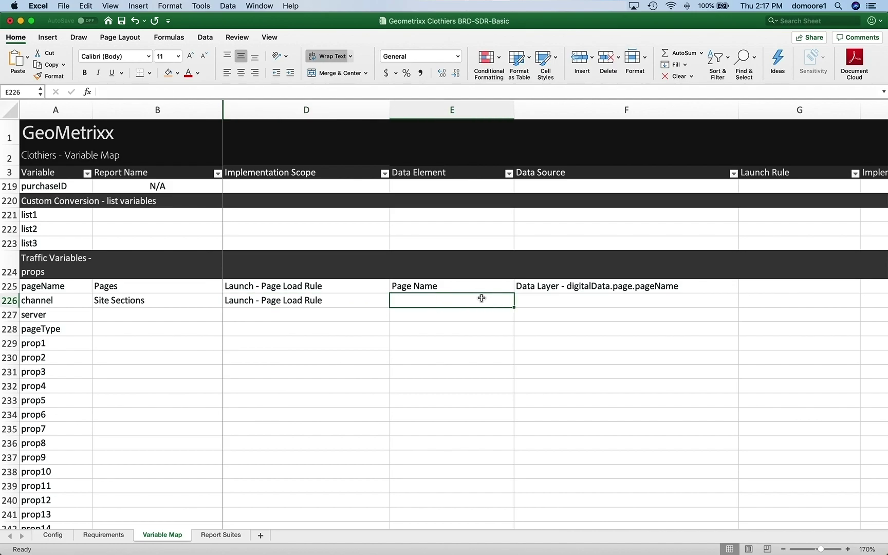
pyautogui.write('Channel')
pyautogui.press('Tab')
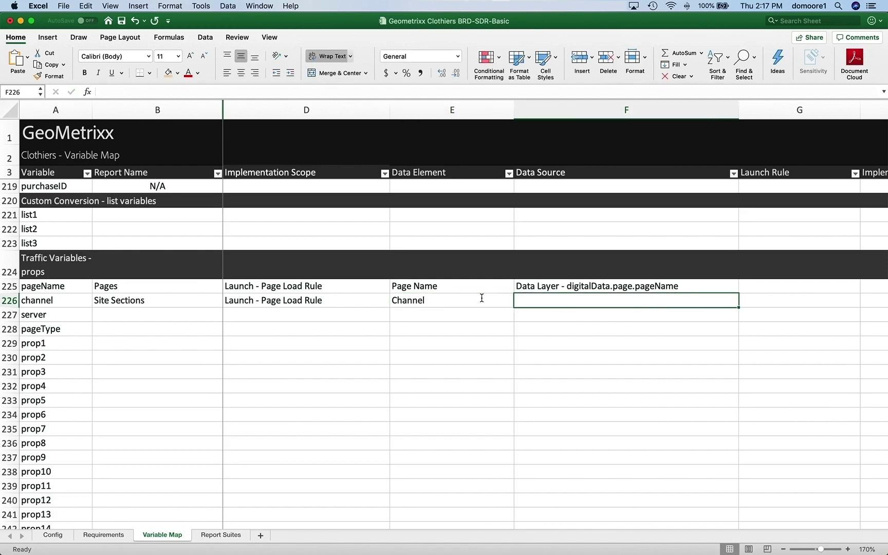
# Step: Copy the pageName data source into the channel row's data source
pyautogui.click(547, 288)
pyautogui.press('super+c')
pyautogui.press('Down')
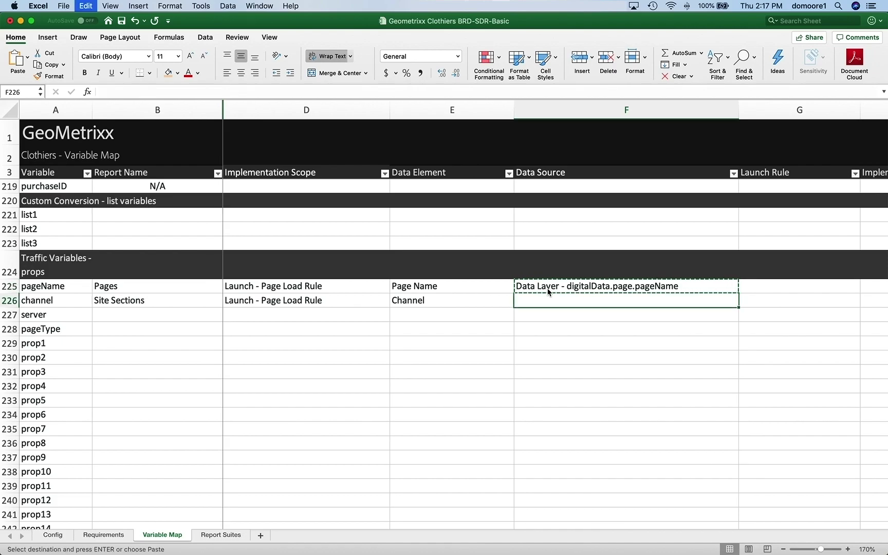
pyautogui.press('super+v')
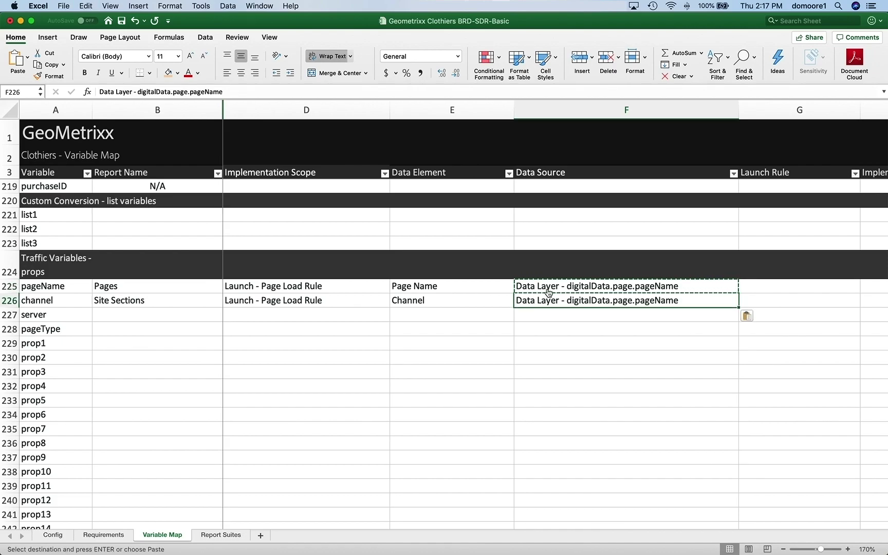
# Step: Switch to Chrome and copy the siteSection property name from the data layer in the home page source
pyautogui.press('super+Tab')
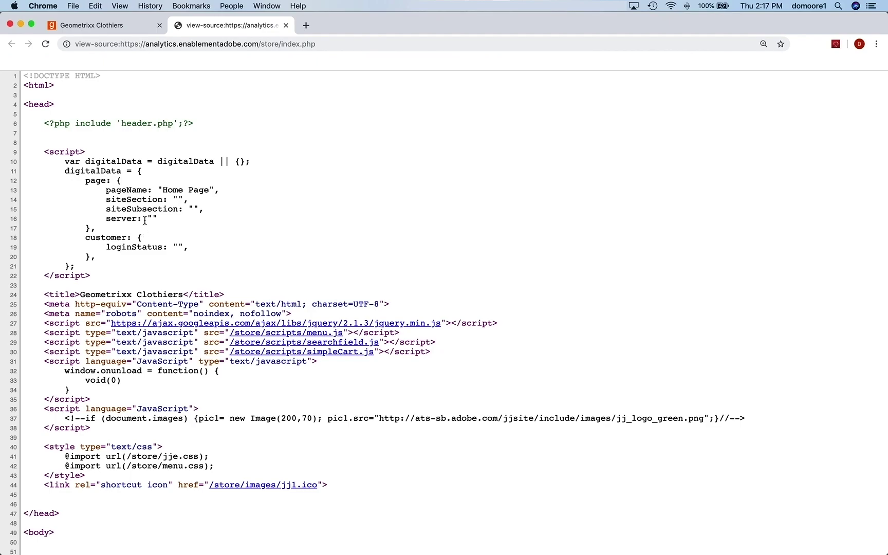
pyautogui.moveTo(106, 199); pyautogui.dragTo(163, 200)
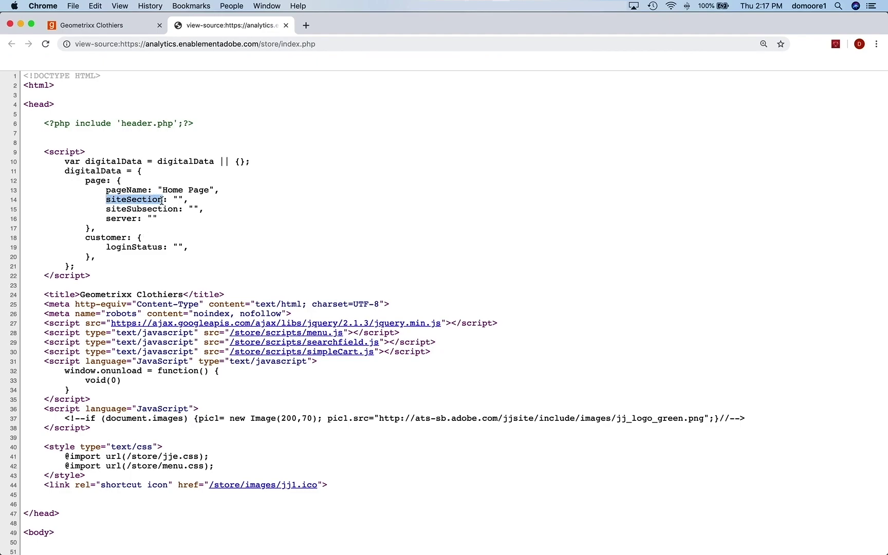
pyautogui.press('super+c')
# Step: Switch back to Excel and change the channel data source to "Data Layer - digitalData.page.siteSection"
pyautogui.press('super+Tab')
pyautogui.doubleClick(648, 301)
pyautogui.doubleClick(637, 302)
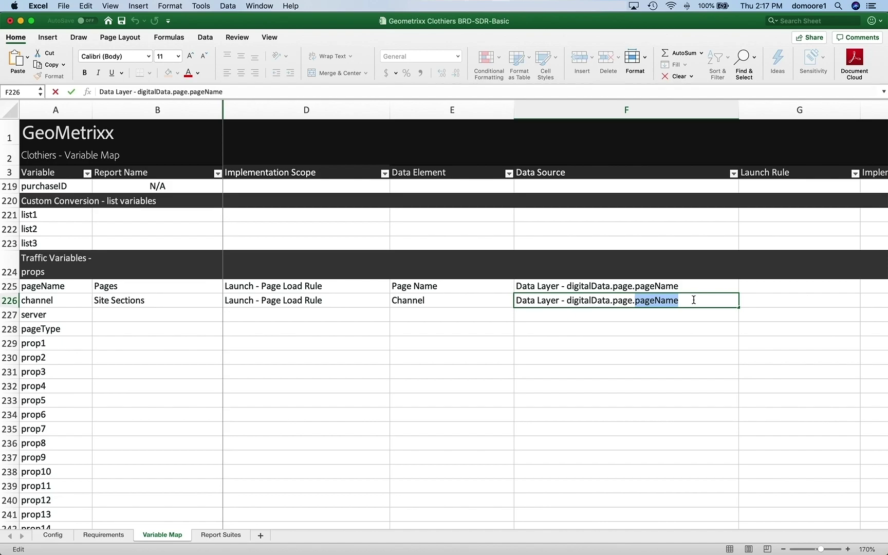
pyautogui.press('super+v')
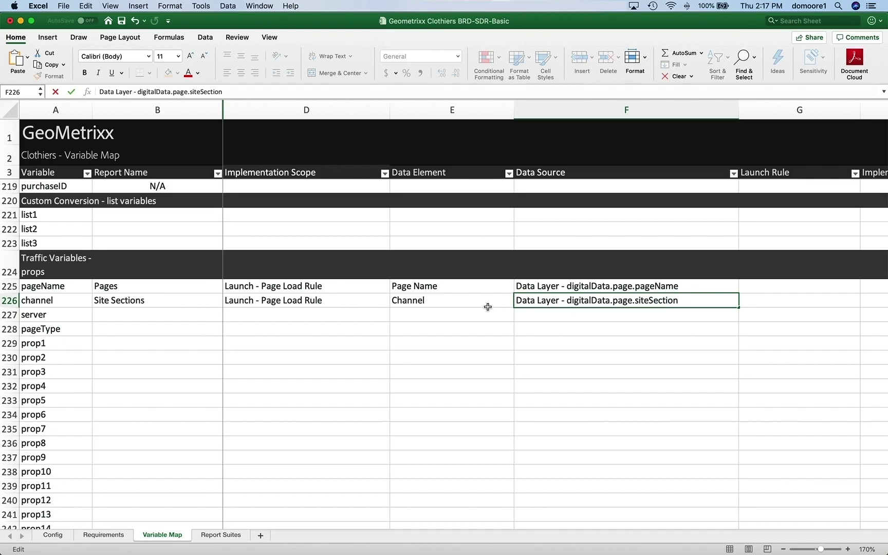
# Step: Set the channel variable's data element to Site Section
pyautogui.click(442, 300)
pyautogui.write('Set')
pyautogui.write('te Section')
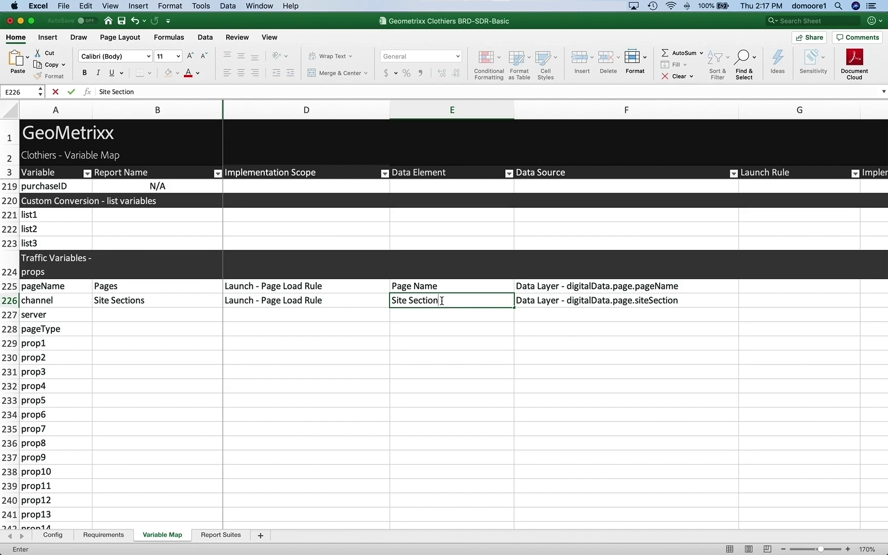
pyautogui.press('Return')
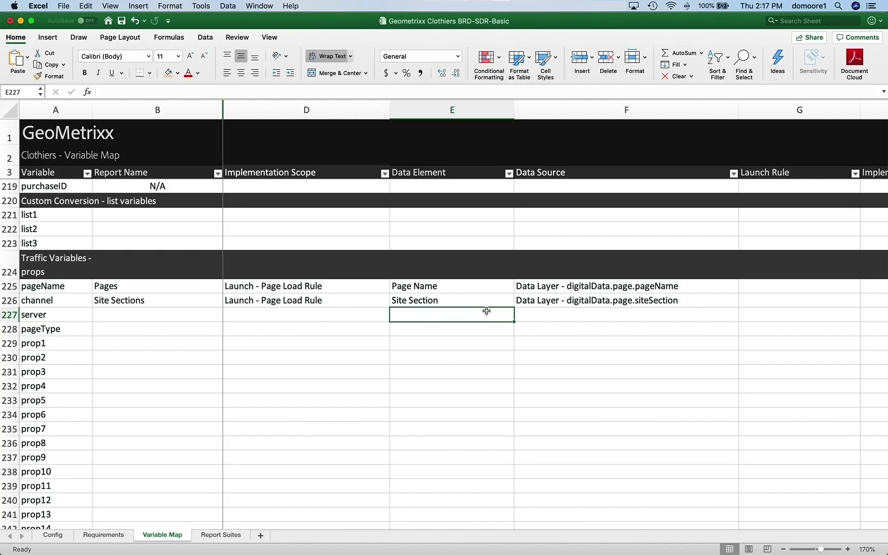
# Step: Switch to Chrome, close the home page source, and open the store's Women's Fine Apparel page
pyautogui.click(590, 301)
pyautogui.press('super+Tab')
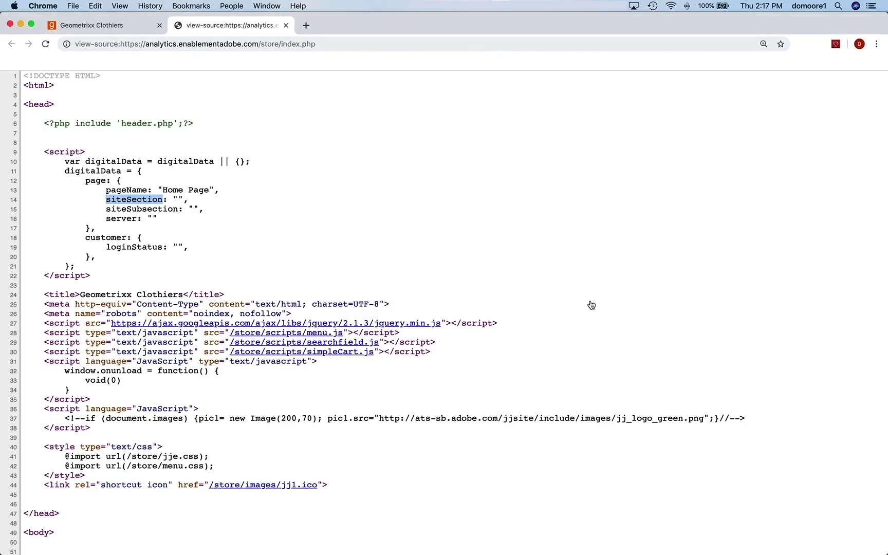
pyautogui.click(177, 196)
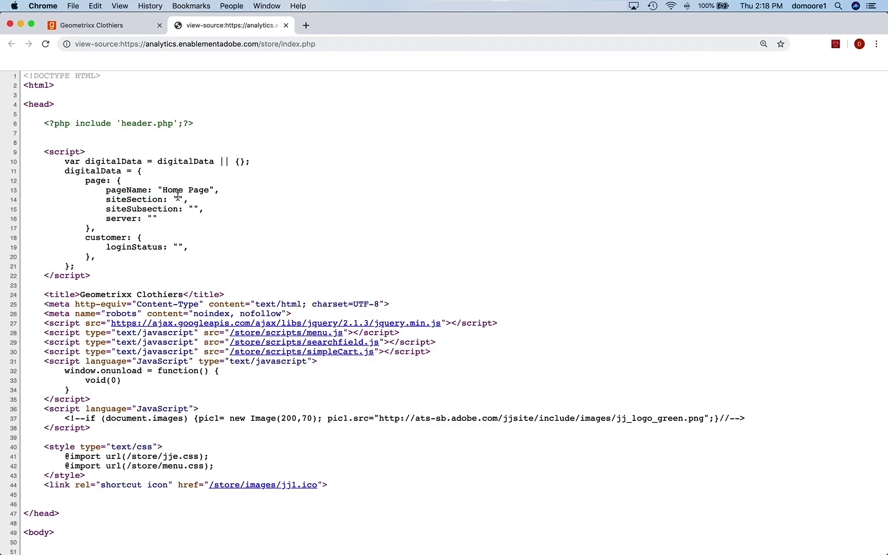
pyautogui.press('super+w')
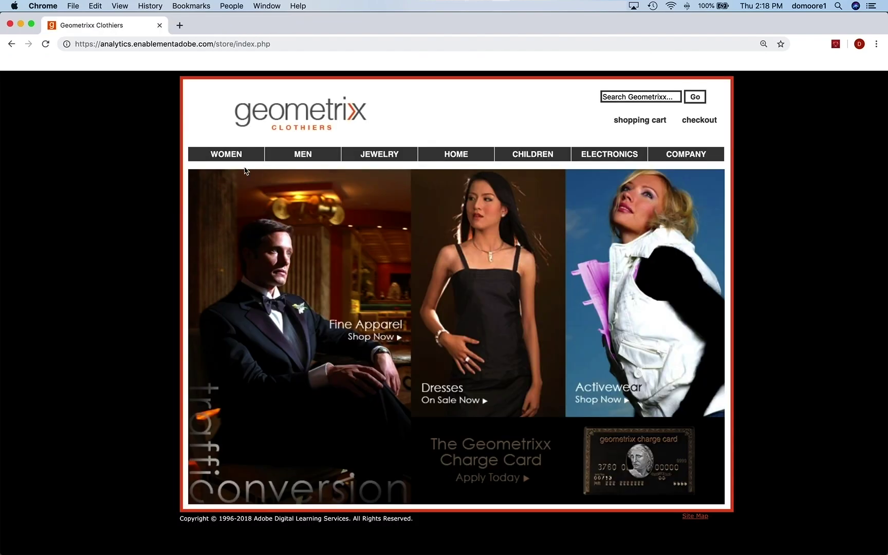
pyautogui.moveTo(232, 159)
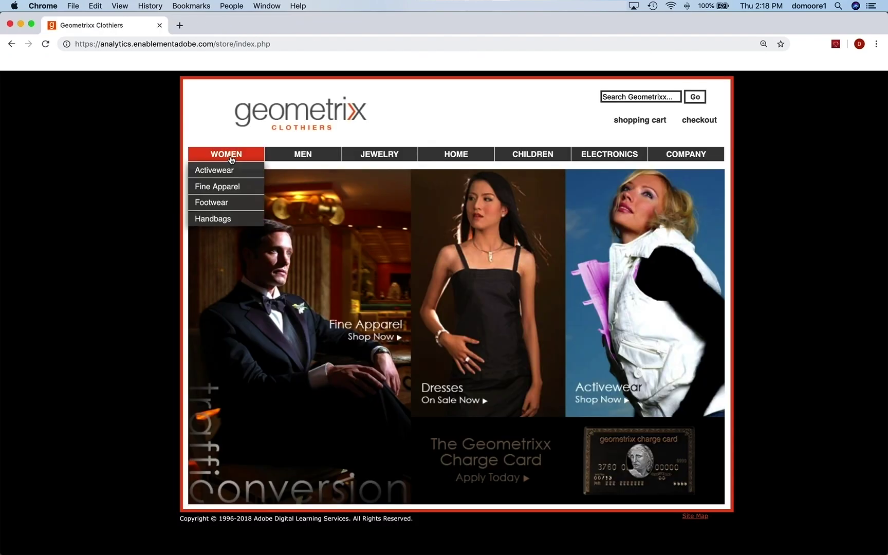
pyautogui.click(211, 189)
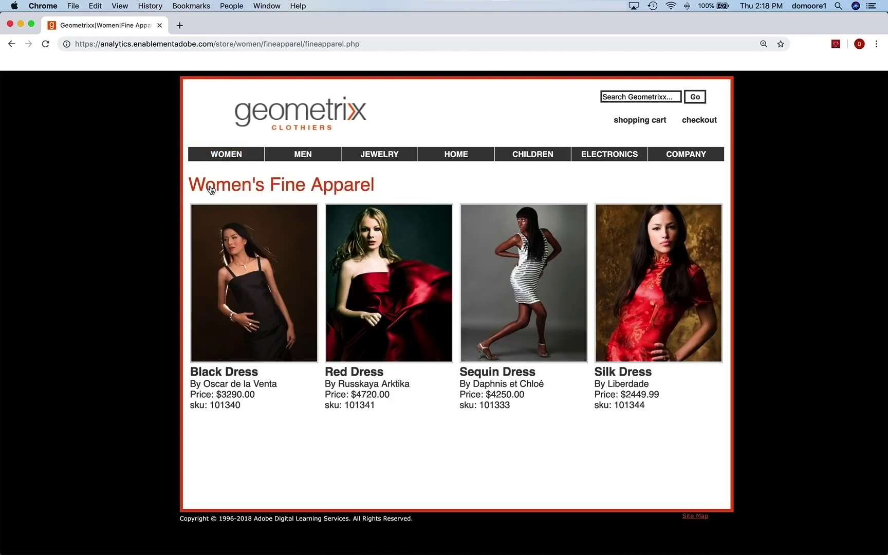
# Step: Examine the siteSection value in the Fine Apparel page source, and return to the Variable Map in Excel
pyautogui.press('super+alt+u')
pyautogui.moveTo(177, 200); pyautogui.dragTo(260, 203)
pyautogui.click(105, 194)
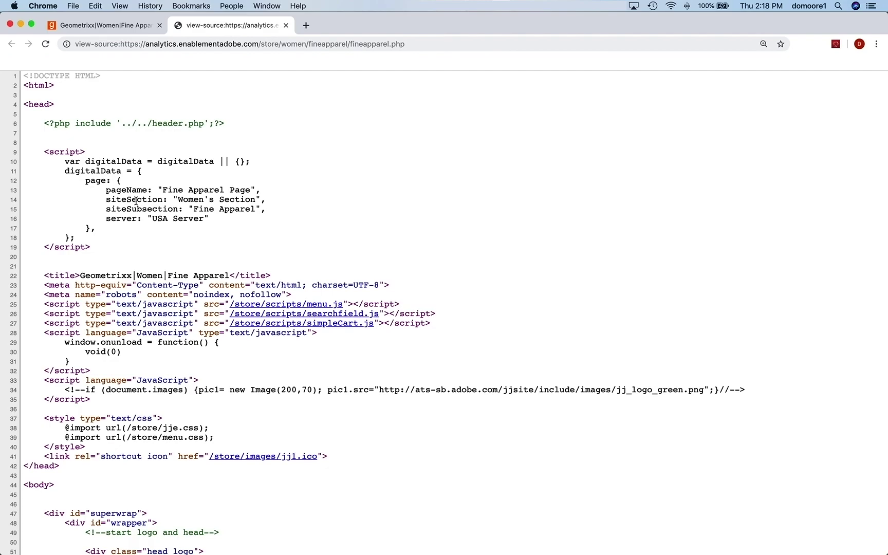
pyautogui.press('super+Tab')
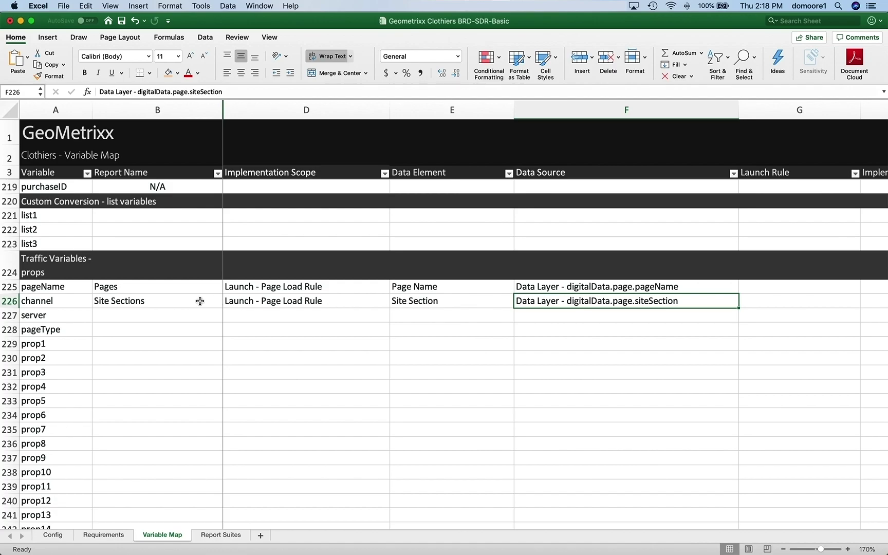
# Step: On the Requirements sheet, assign eVar3 and event2 to the internal search requirement
pyautogui.click(97, 536)
pyautogui.hscroll(1, 376, 277)
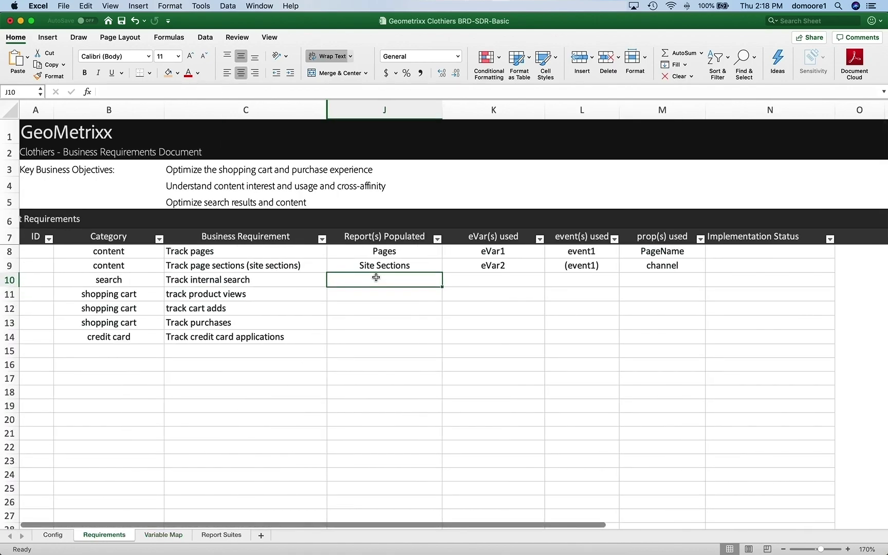
pyautogui.moveTo(375, 277); pyautogui.dragTo(376, 331)
pyautogui.click(479, 279)
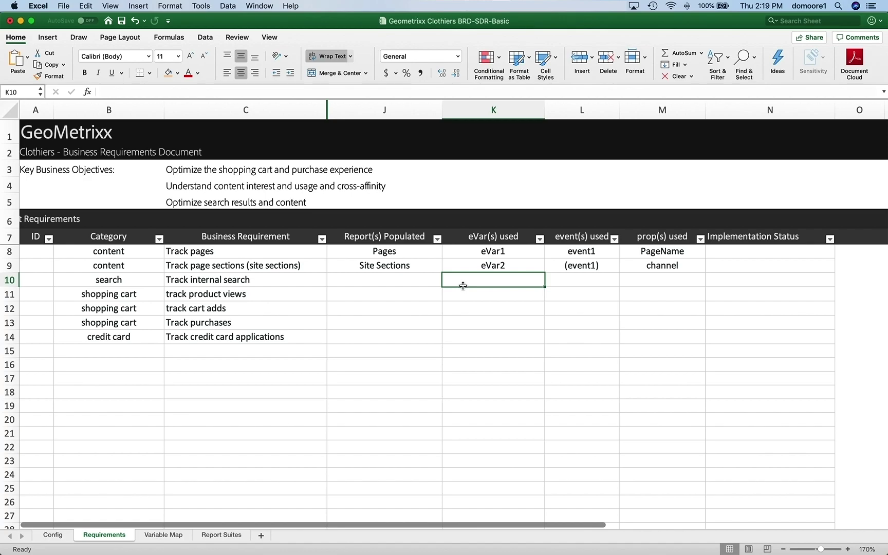
pyautogui.write('eVar3')
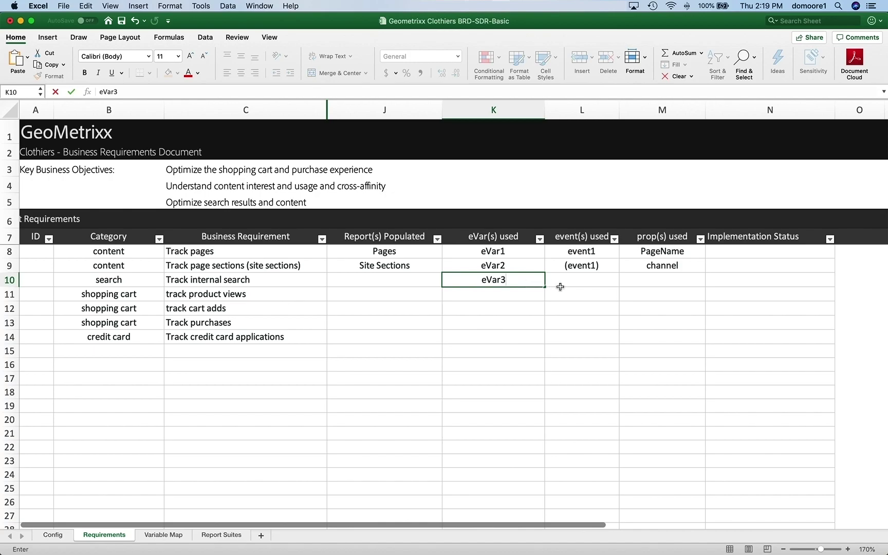
pyautogui.click(585, 280)
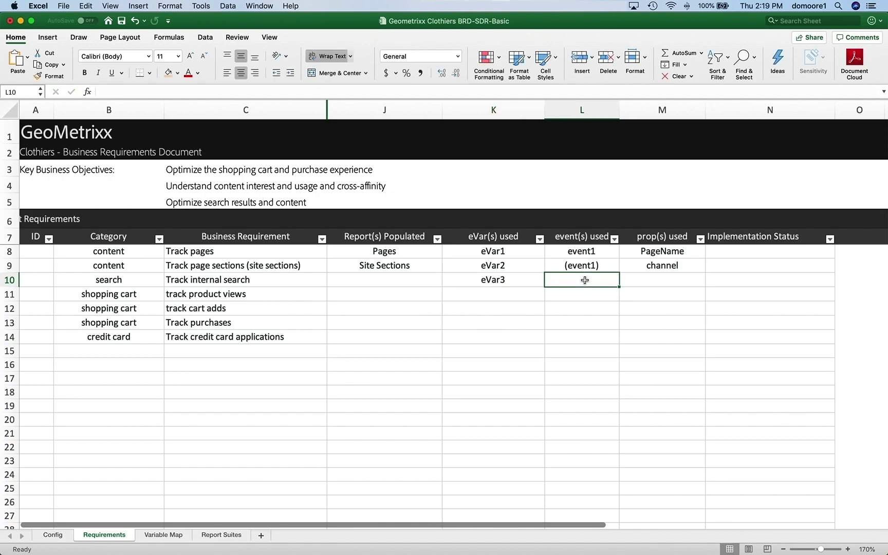
pyautogui.write('event')
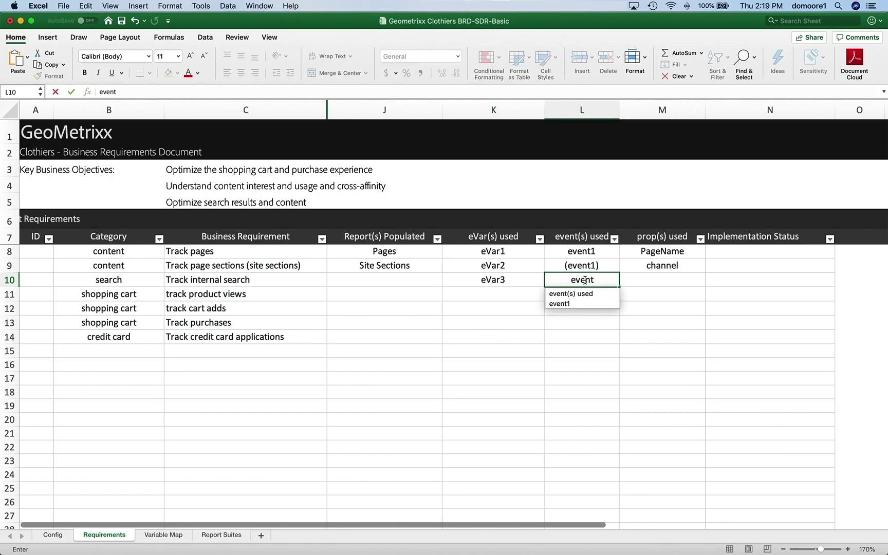
pyautogui.write('2')
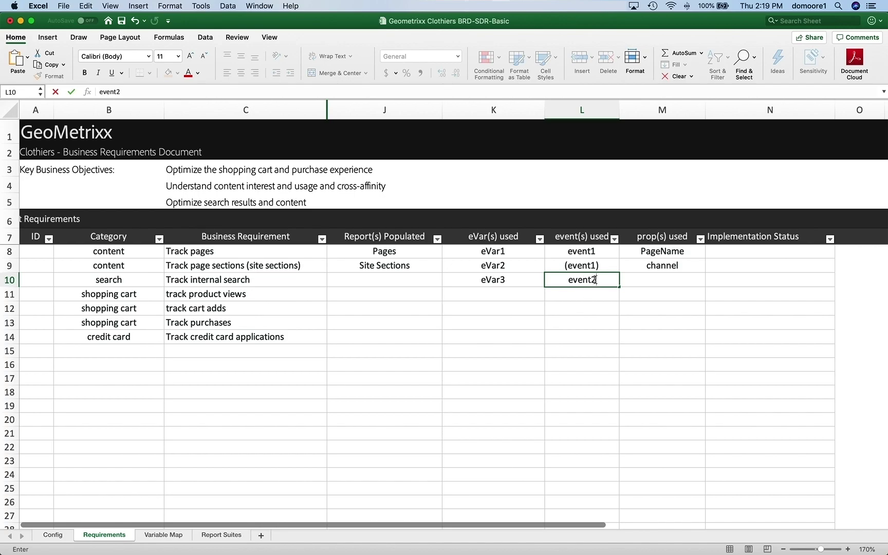
pyautogui.click(495, 280)
# Step: Extend the internal search requirement's wording to "Track internal search term"
pyautogui.doubleClick(282, 280)
pyautogui.write('term')
pyautogui.press('Return')
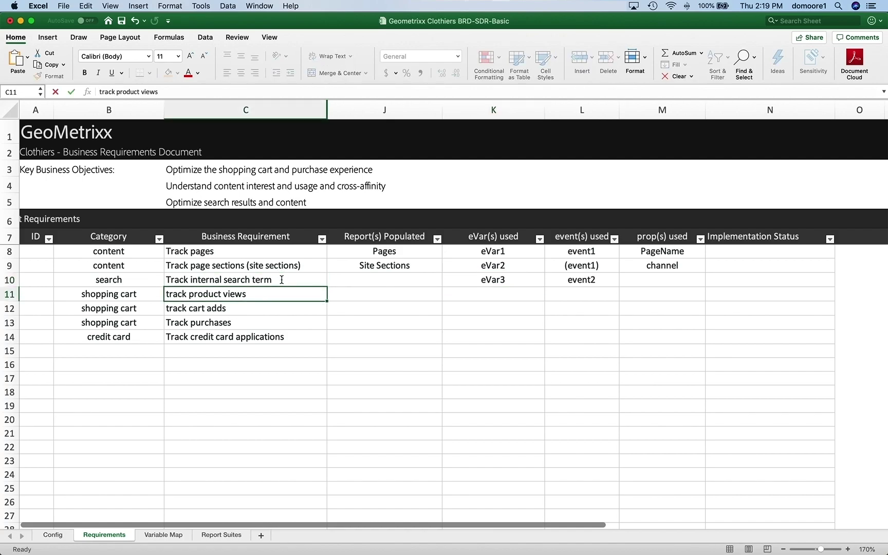
pyautogui.click(511, 279)
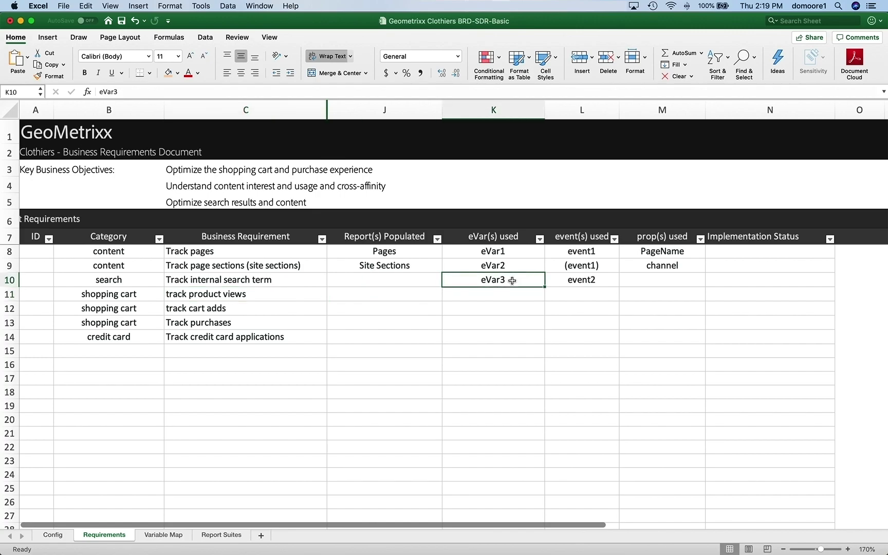
pyautogui.click(586, 280)
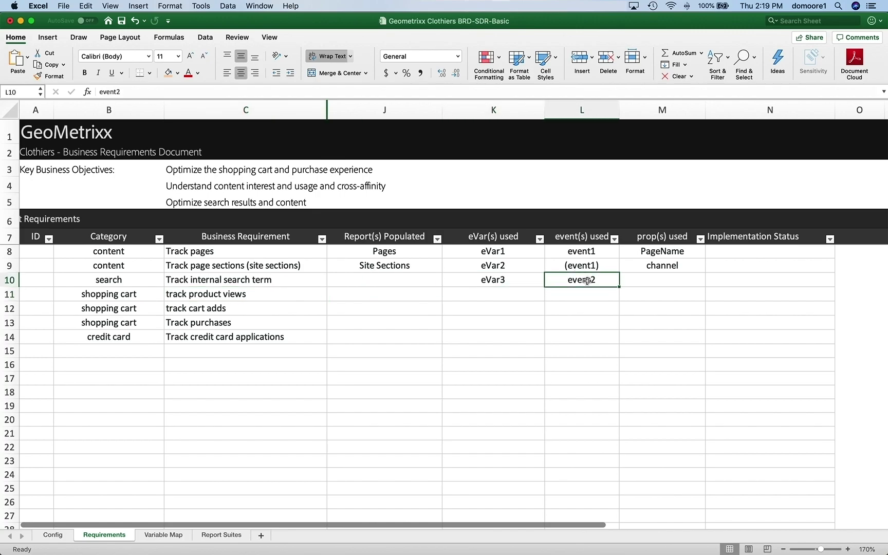
pyautogui.click(670, 281)
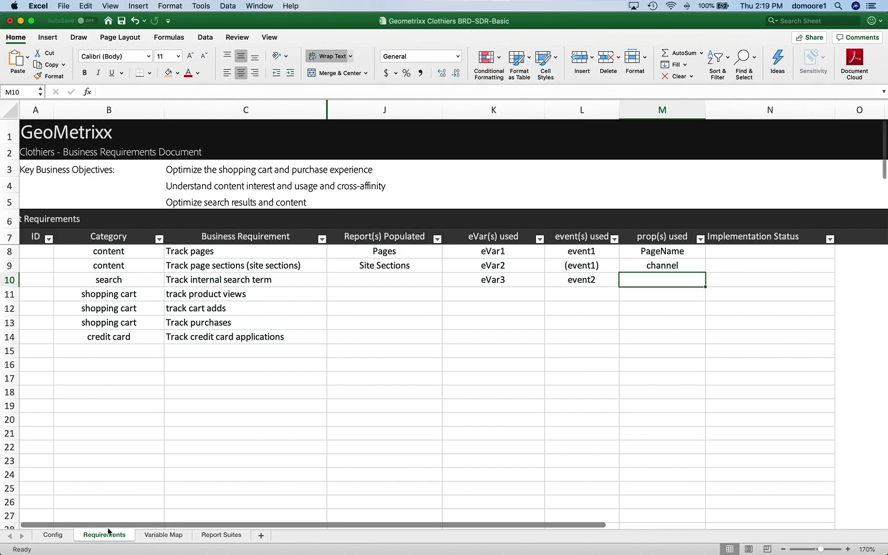
# Step: In the Variable Map, set the data elements of eVar1 to Page Name and eVar2 to Site Section
pyautogui.click(162, 534)
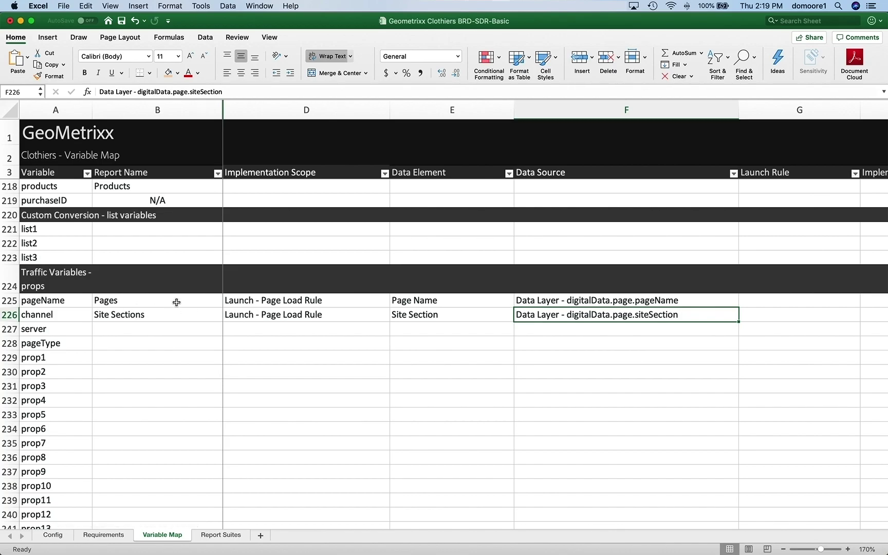
pyautogui.scroll(1, 312, 292)
pyautogui.scroll(20, 312, 291)
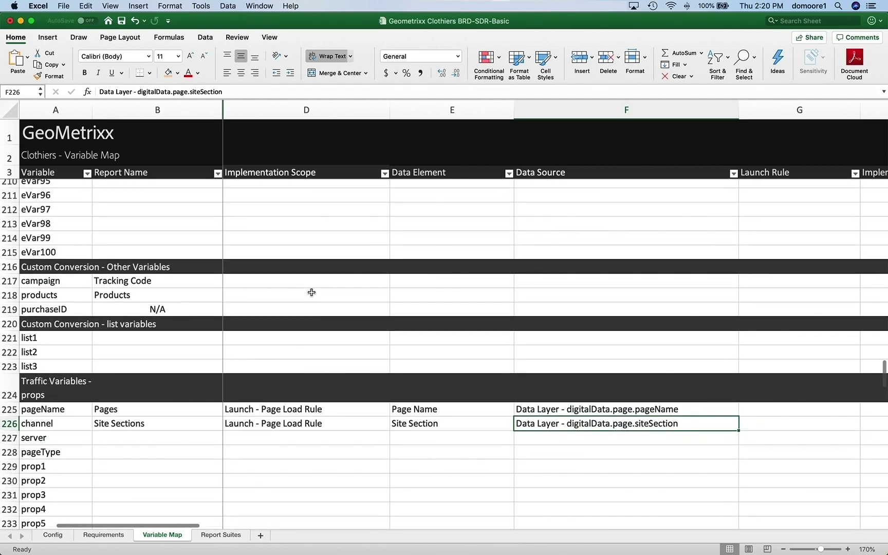
pyautogui.scroll(15, 311, 292)
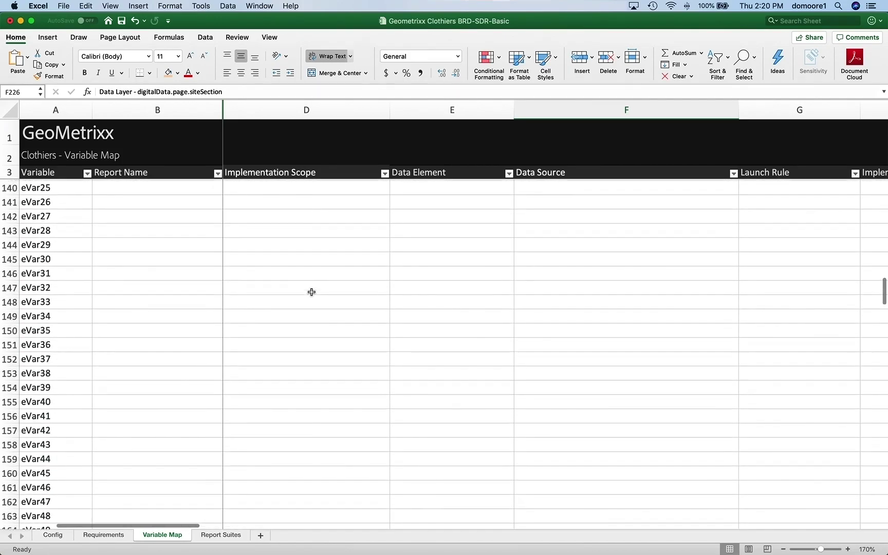
pyautogui.scroll(2, 311, 292)
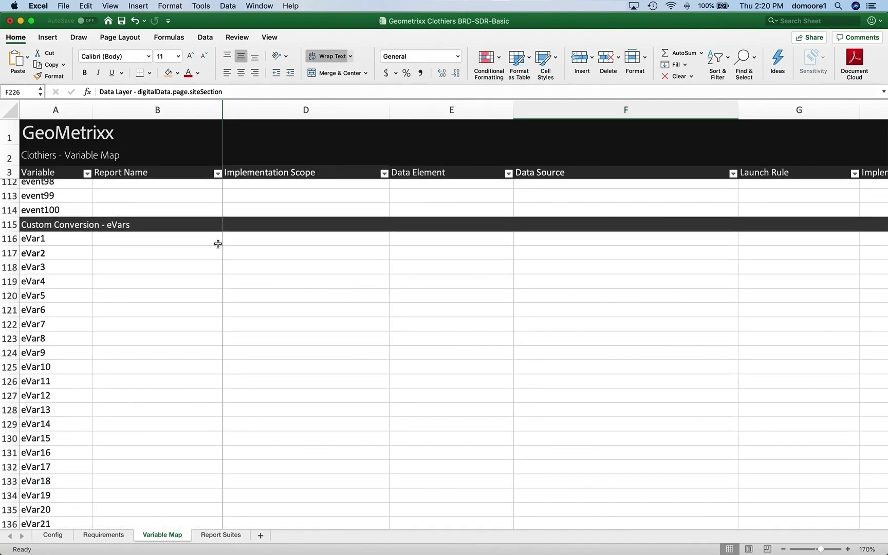
pyautogui.scroll(1, 146, 240)
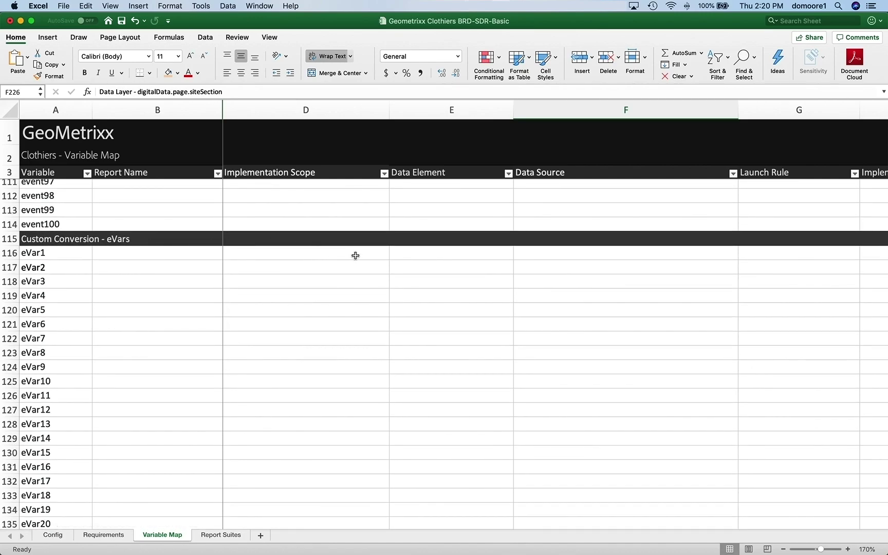
pyautogui.click(424, 255)
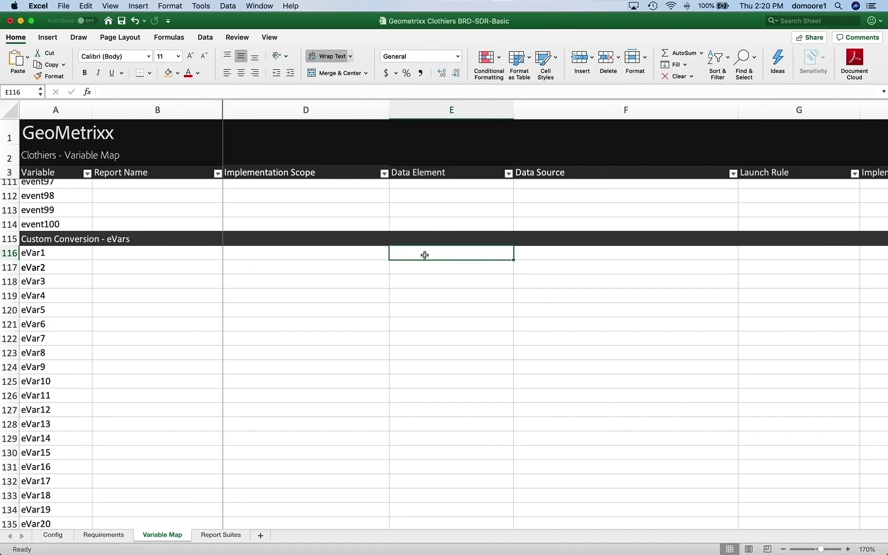
pyautogui.write('Page Name')
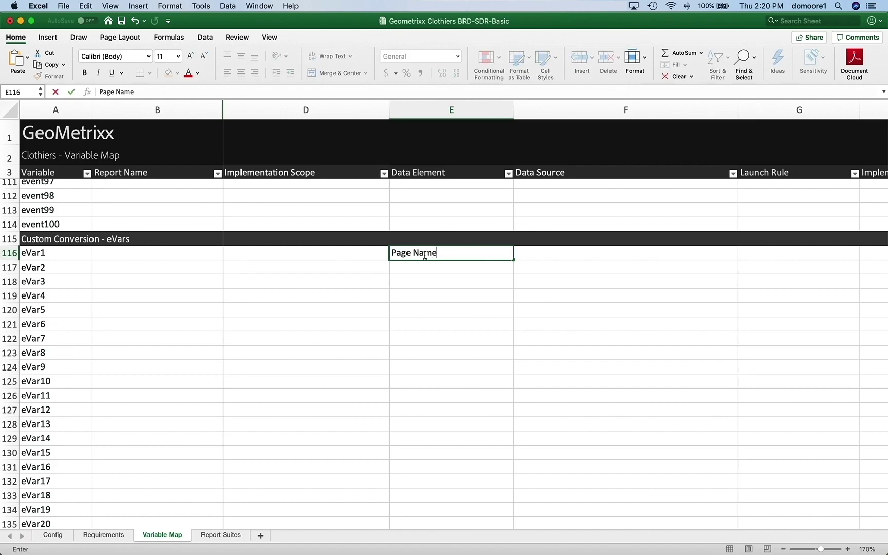
pyautogui.press('Return')
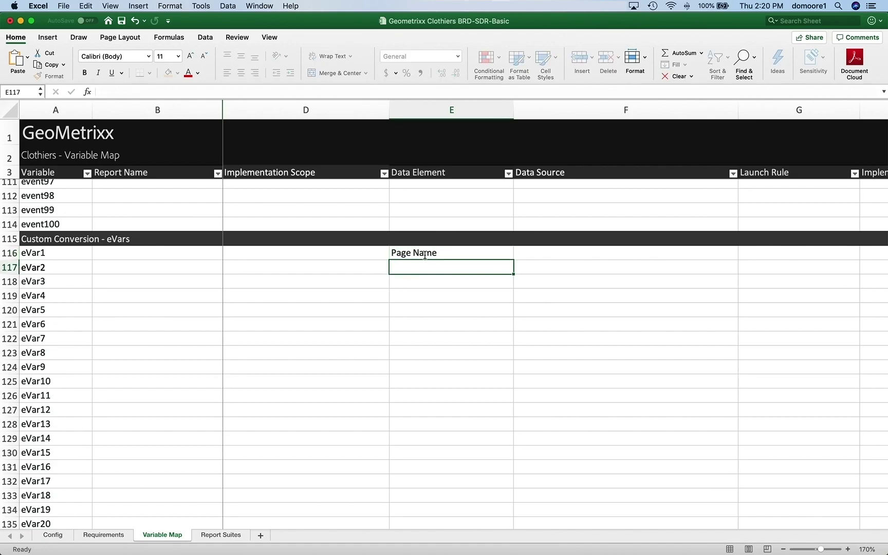
pyautogui.write('Site Section')
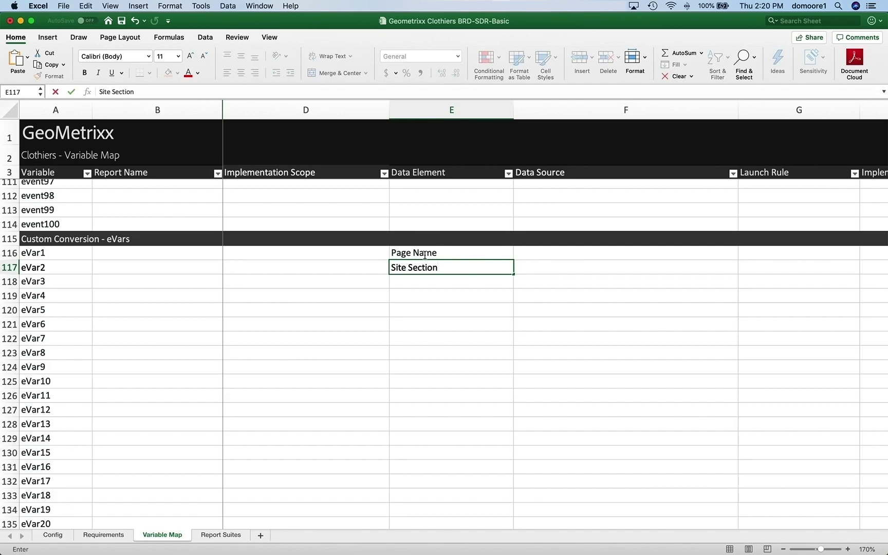
# Step: Enter "Search Terms" as the report name for eVar3
pyautogui.click(136, 282)
pyautogui.write('/Sear')
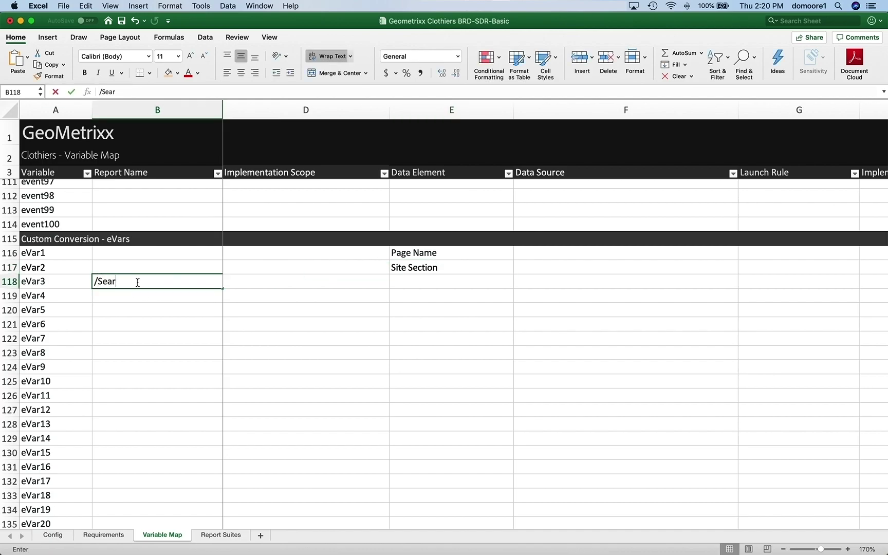
pyautogui.press('Home')
pyautogui.press('Delete')
pyautogui.press('End')
pyautogui.write('ch Term')
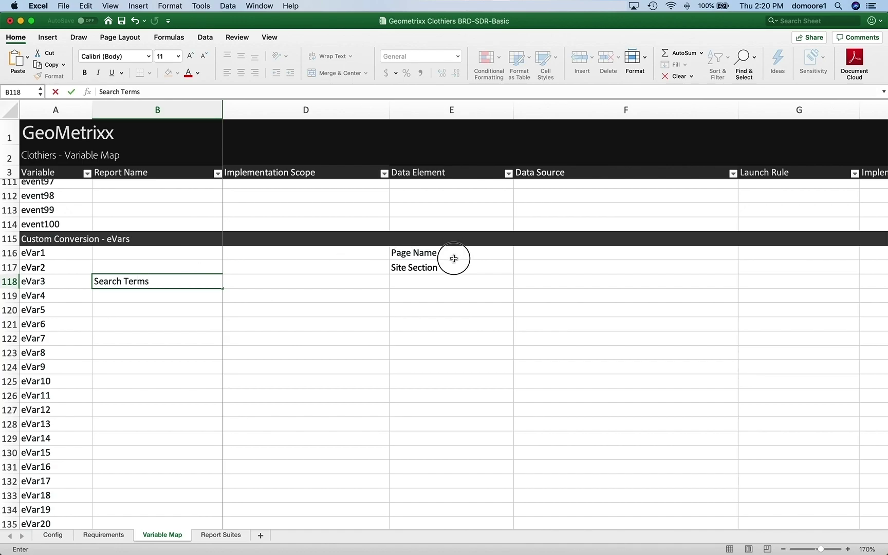
# Step: Copy the eVar1 and eVar2 data elements, Page Name and Site Section, into their report name cells
pyautogui.moveTo(453, 255); pyautogui.dragTo(454, 266)
pyautogui.press('super+c')
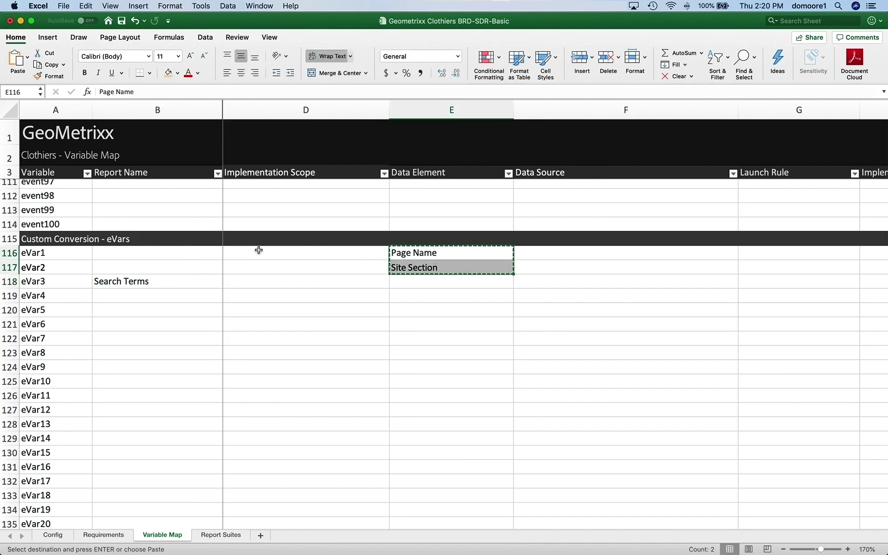
pyautogui.click(184, 251)
pyautogui.press('super+v')
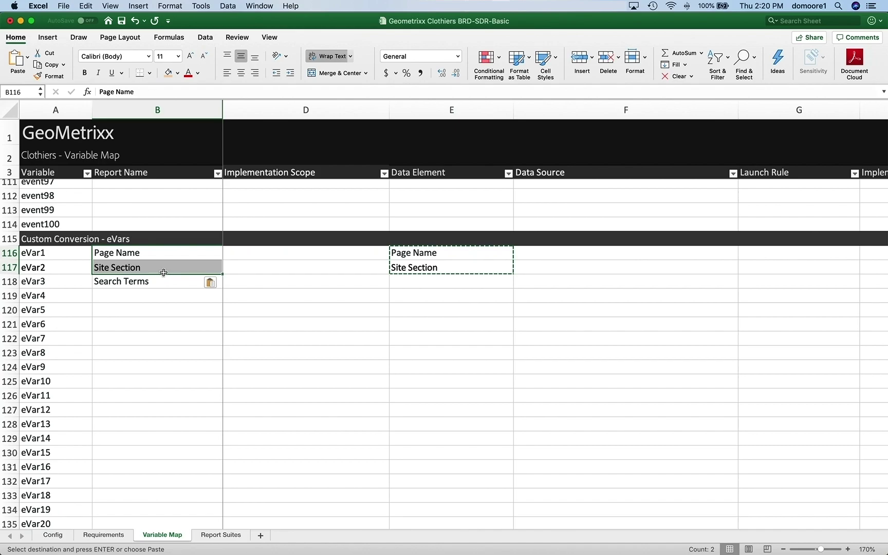
# Step: Set the implementation scope of eVar3 to "Launch - Page Load Rule"
pyautogui.click(329, 281)
pyautogui.click(394, 285)
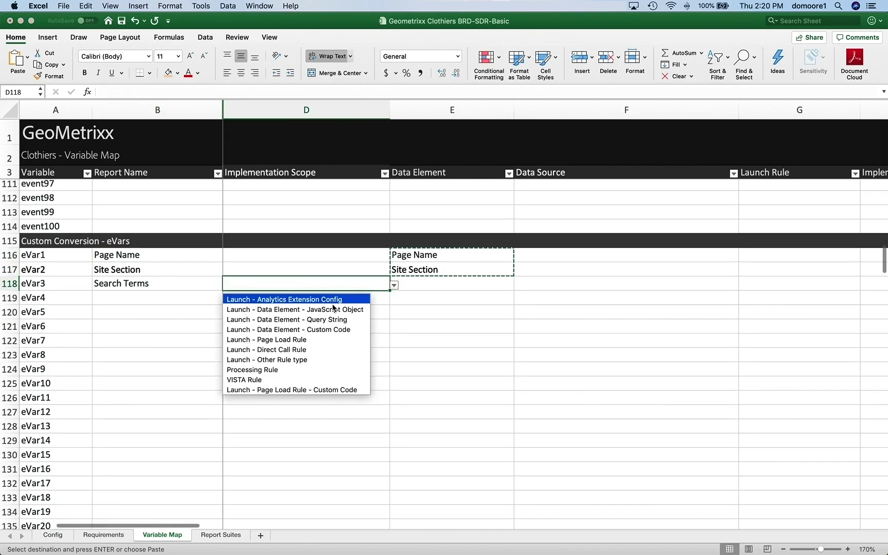
pyautogui.click(294, 340)
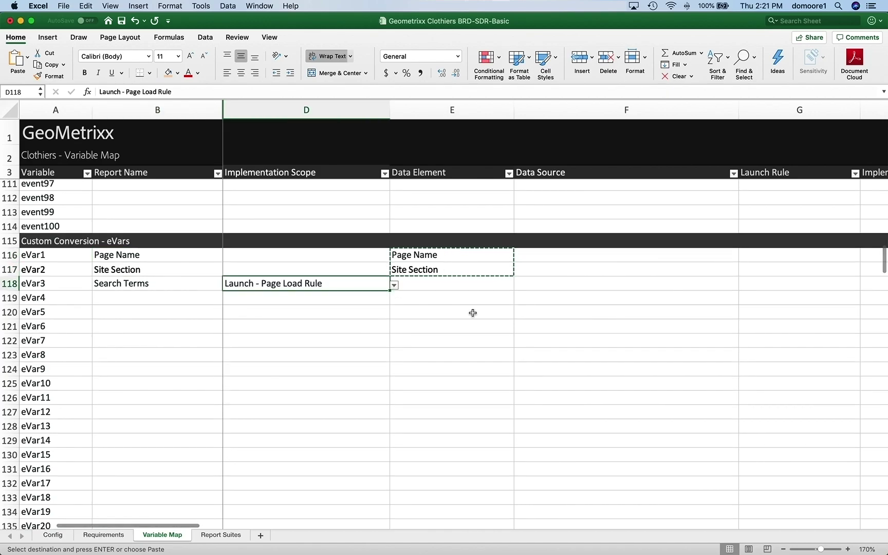
# Step: Switch to Chrome and search the Geometrixx store for "coat" to check the search term's query parameter in the URL
pyautogui.click(585, 286)
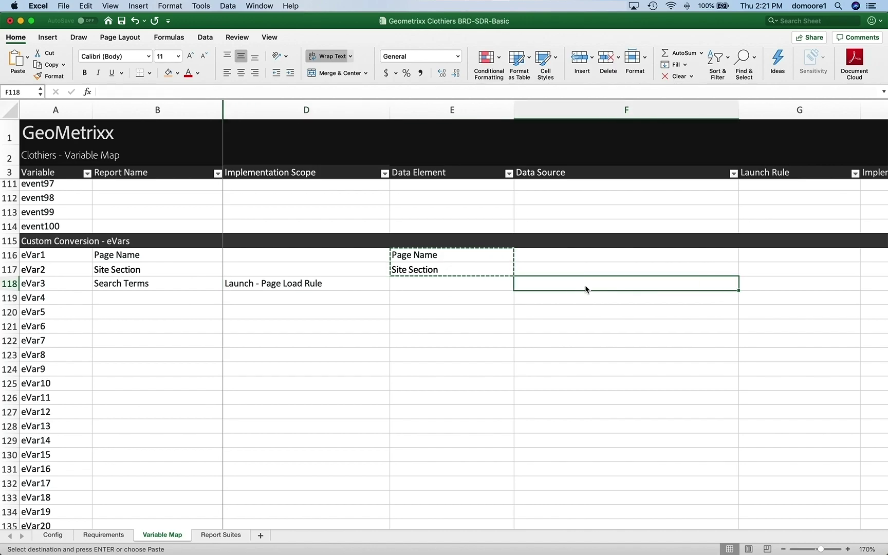
pyautogui.press('super+Tab')
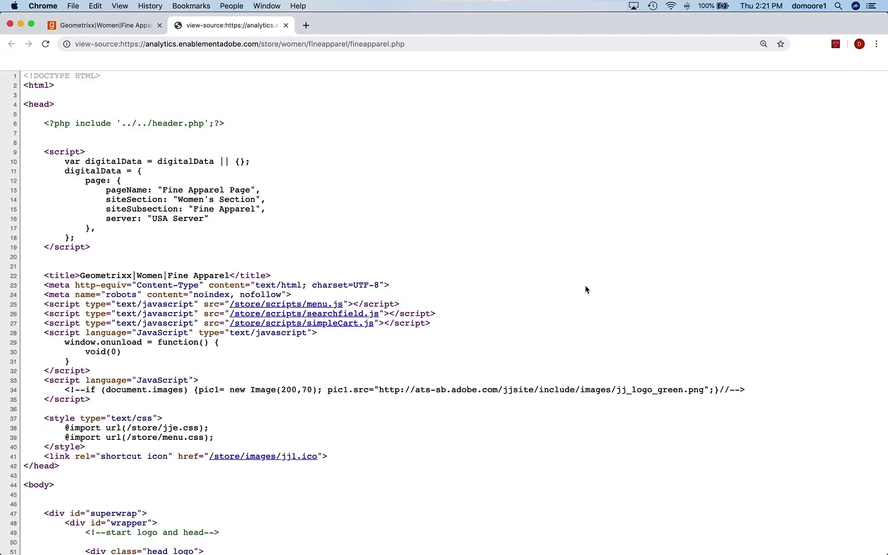
pyautogui.press('super+1')
pyautogui.click(649, 97)
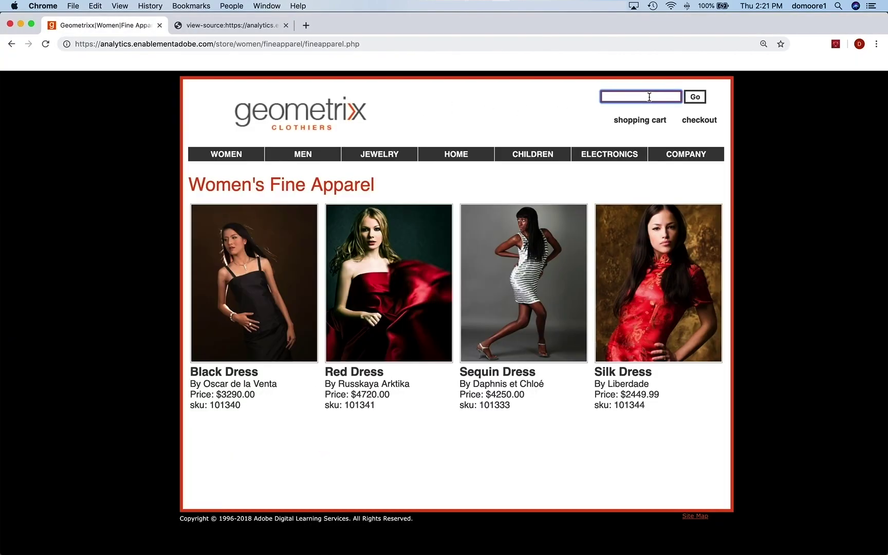
pyautogui.write('coat')
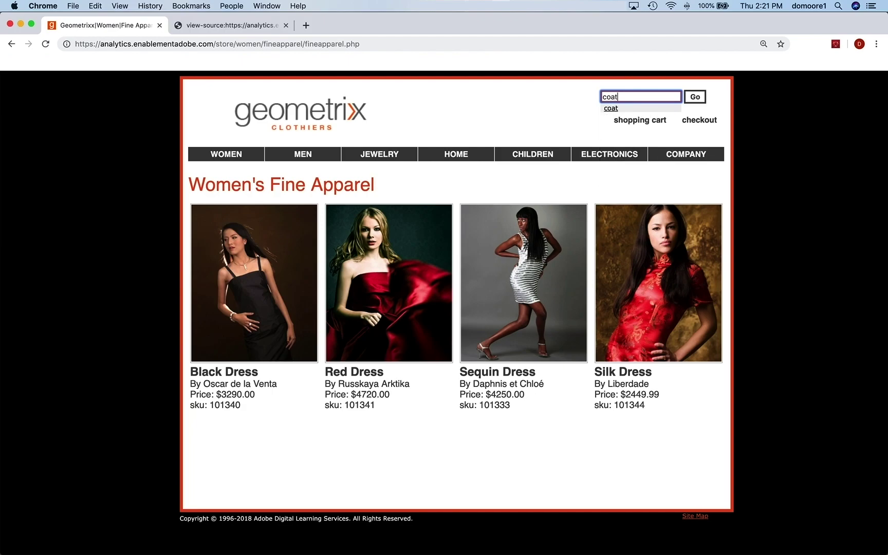
pyautogui.click(611, 108)
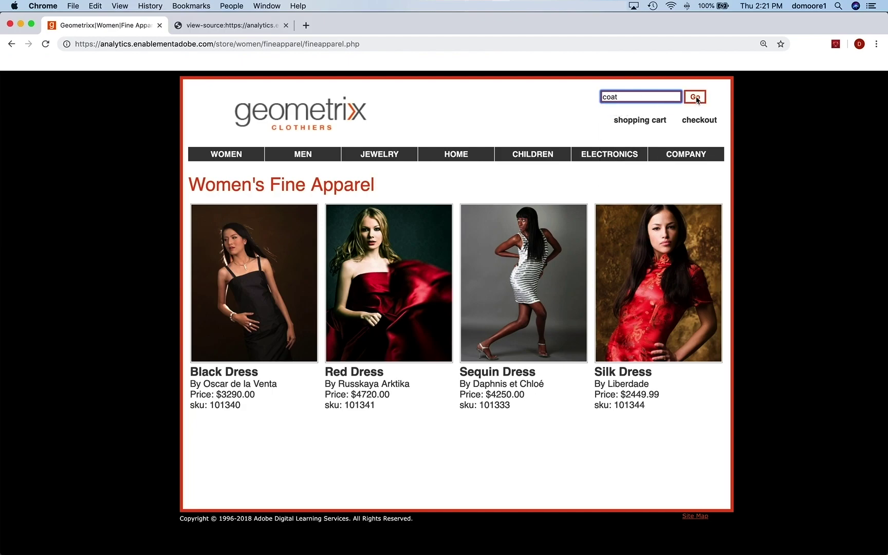
pyautogui.click(696, 97)
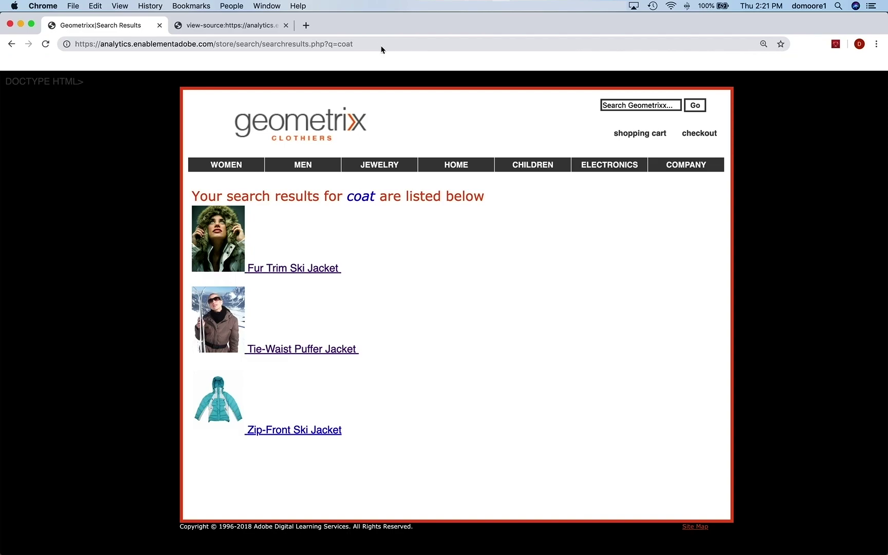
# Step: Switch back to Excel and enter "query string param: q" as the data source of eVar3
pyautogui.press('super+Tab')
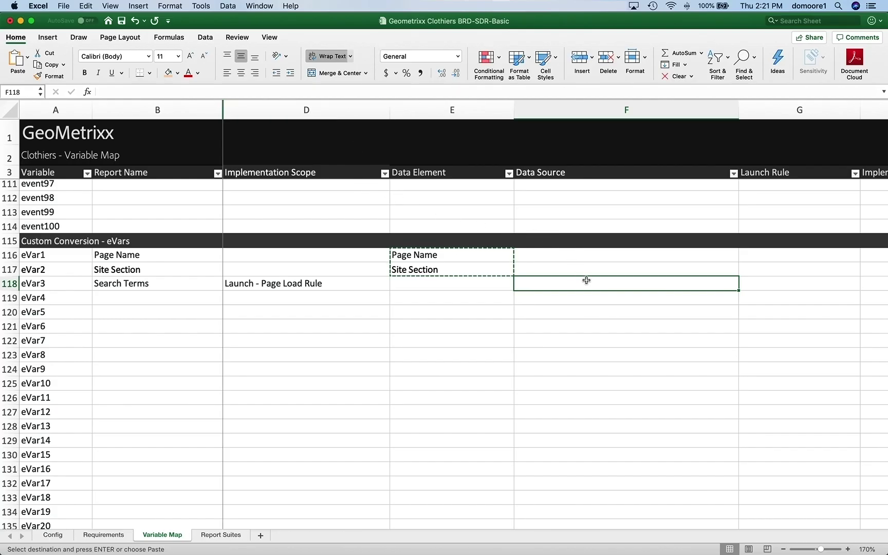
pyautogui.write('query str')
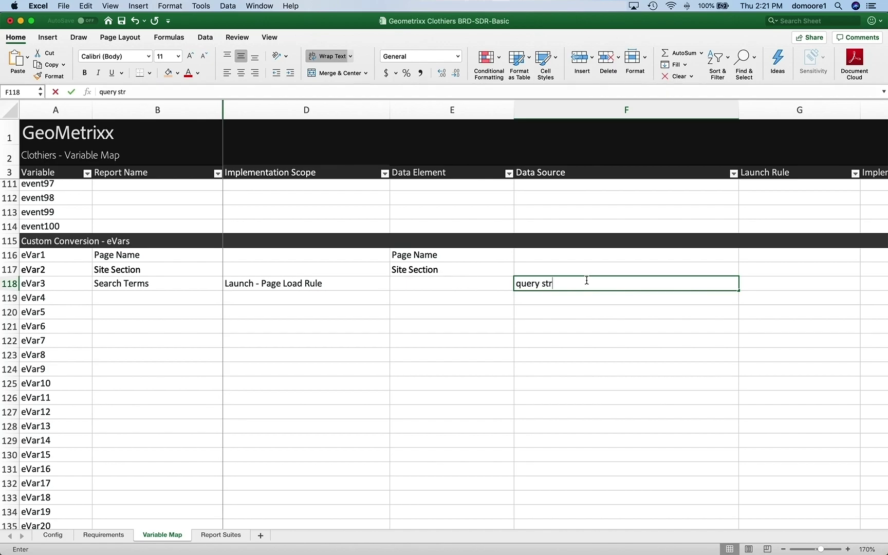
pyautogui.write('ing param: q')
pyautogui.press('Return')
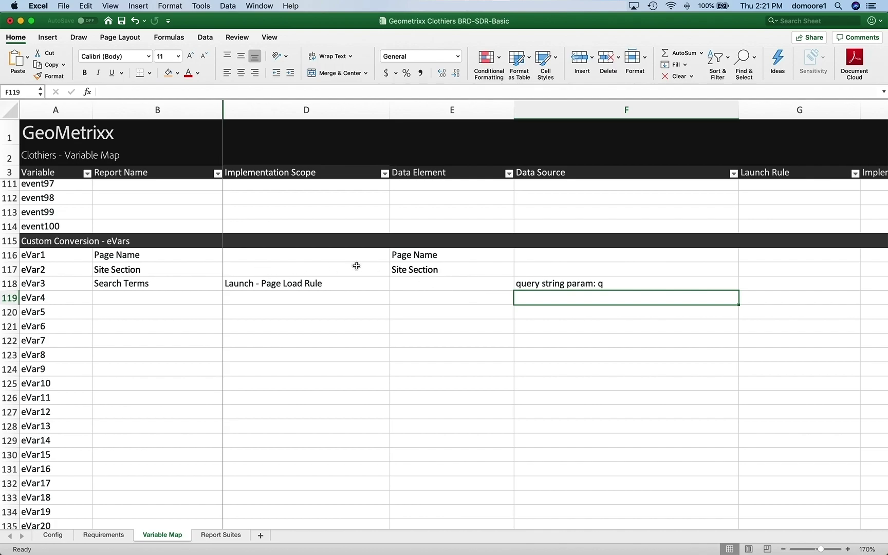
# Step: Enter "Page View Event" as the report name of event1 under Custom events in the Variable Map
pyautogui.click(310, 255)
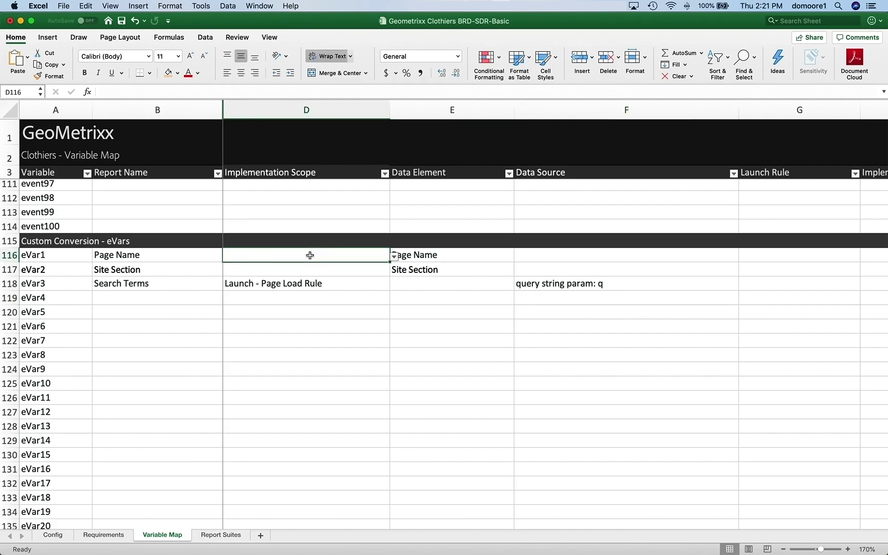
pyautogui.click(311, 269)
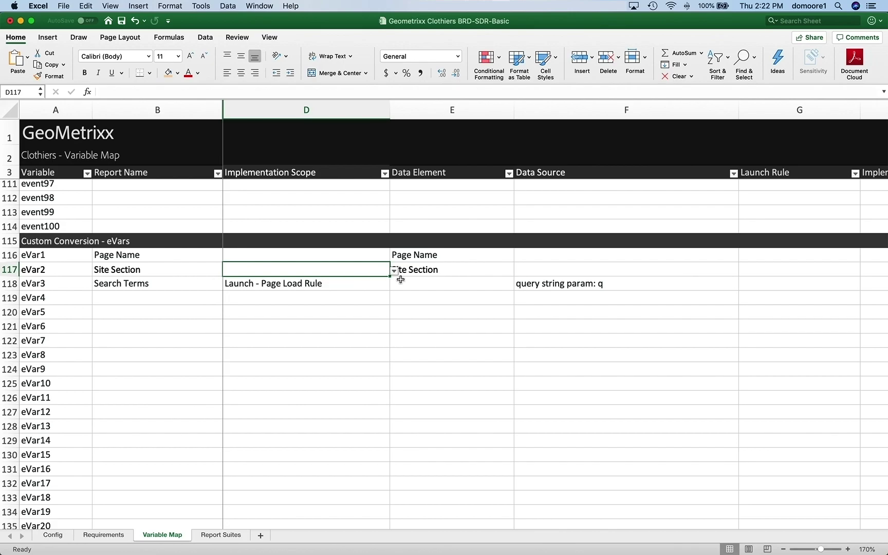
pyautogui.scroll(15, 400, 279)
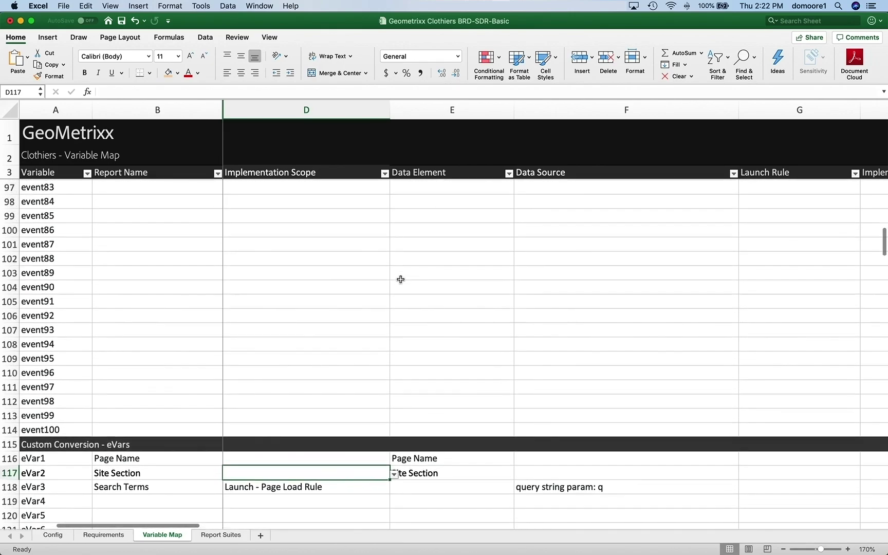
pyautogui.scroll(20, 401, 279)
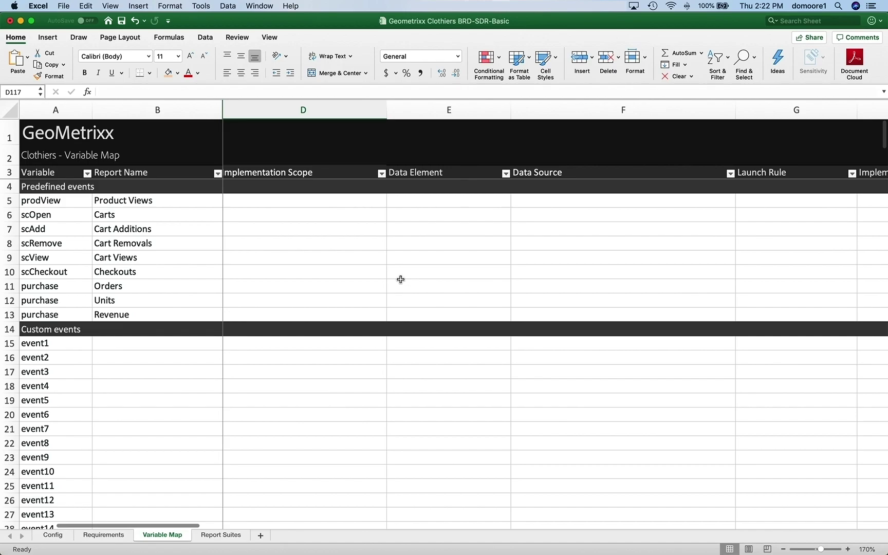
pyautogui.click(151, 344)
pyautogui.write('Page View ')
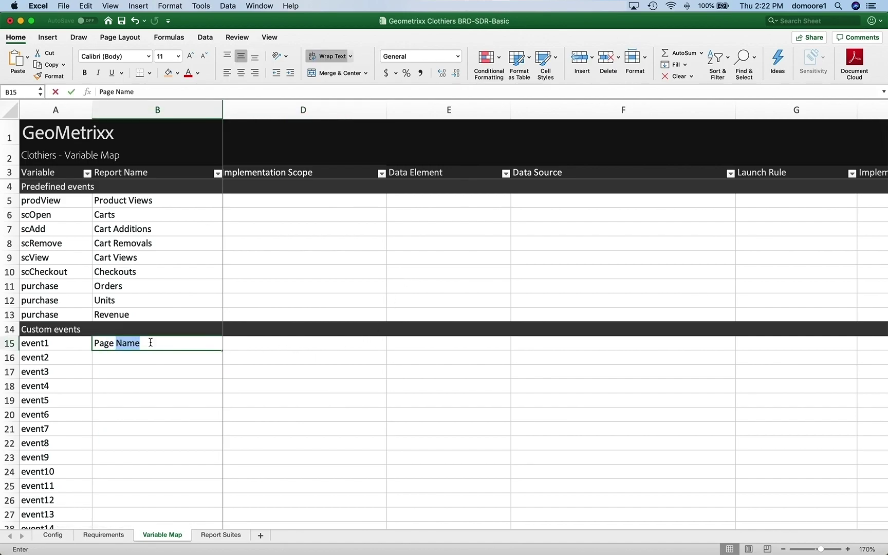
pyautogui.write('Even')
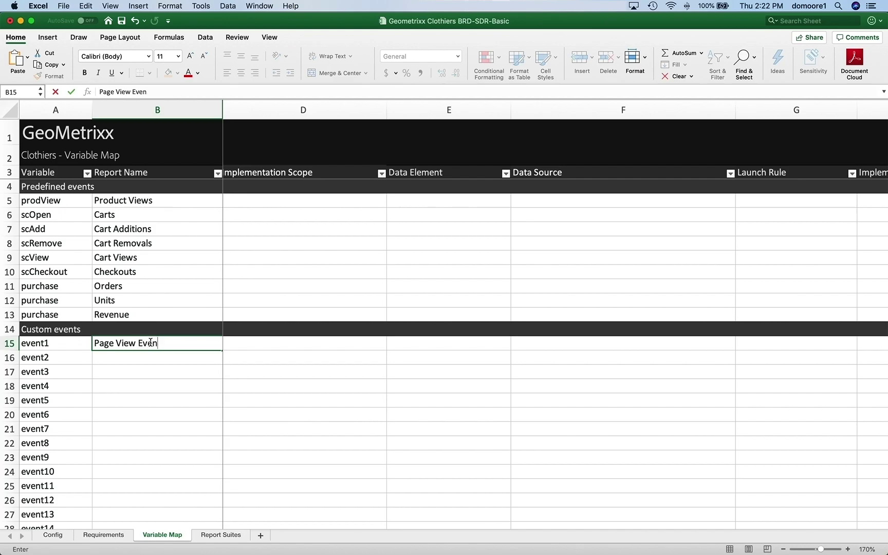
pyautogui.write('t')
# Step: Check event2's use on the Requirements sheet and enter "Search" as its report name in the Variable Map
pyautogui.click(103, 534)
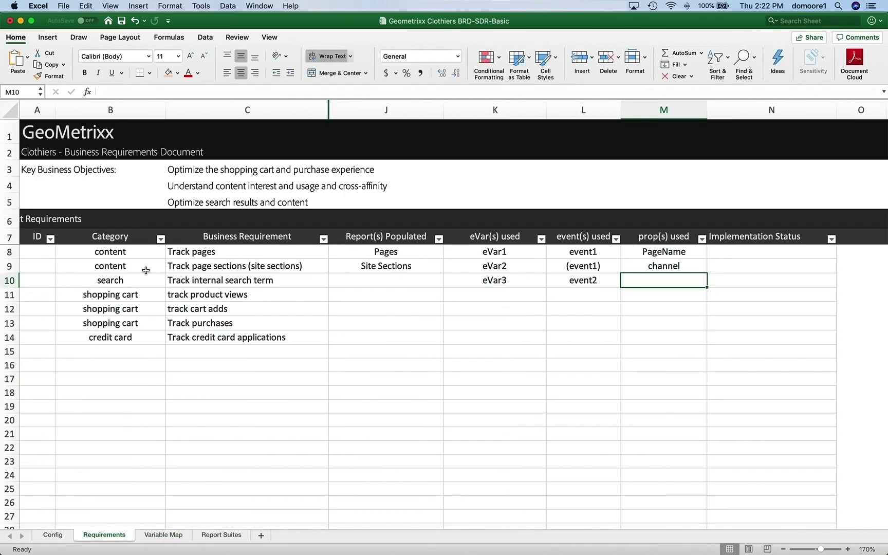
pyautogui.click(161, 534)
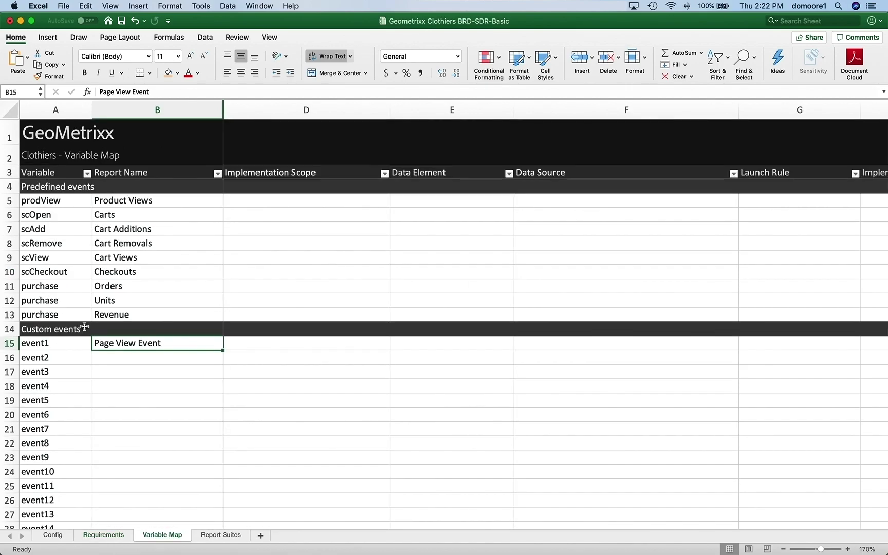
pyautogui.click(120, 357)
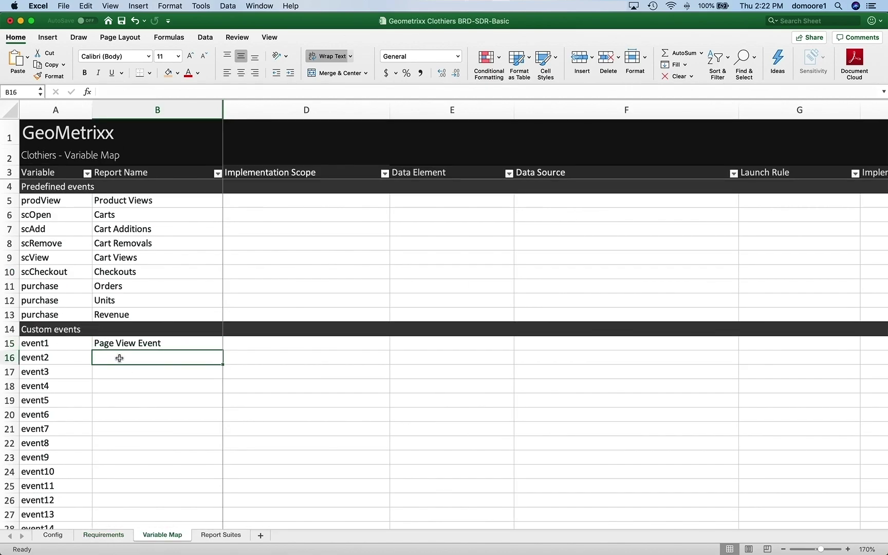
pyautogui.write('Search')
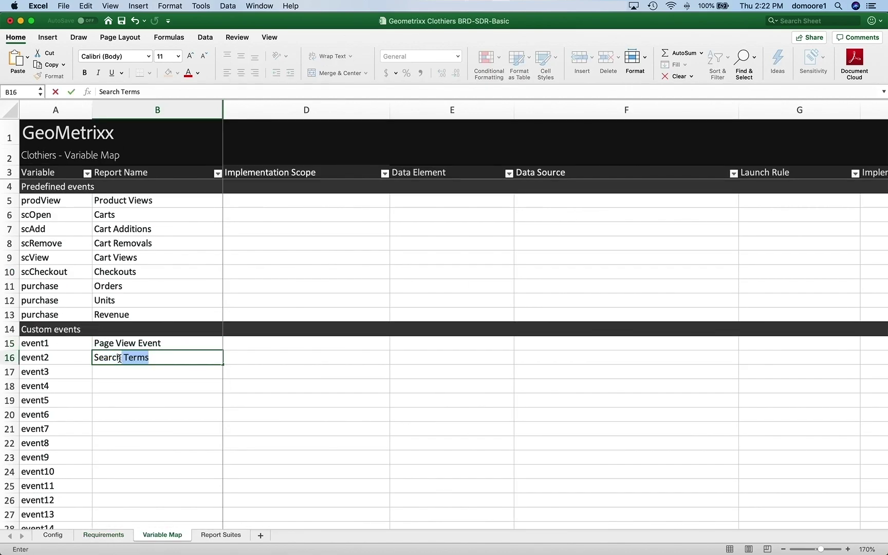
pyautogui.press('BackSpace')
pyautogui.press('BackSpace')
pyautogui.press('Return')
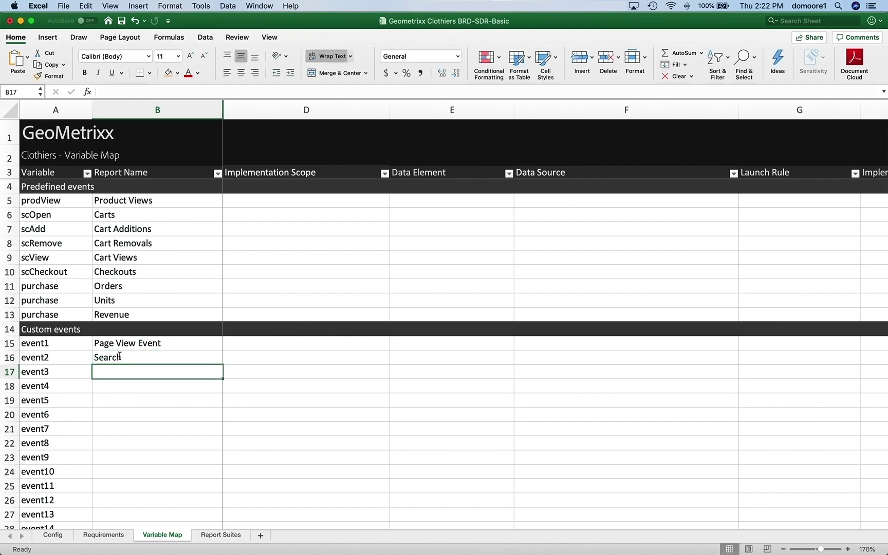
# Step: On the Requirements sheet, enter "product" as the eVar used for all three shopping cart requirements
pyautogui.click(107, 536)
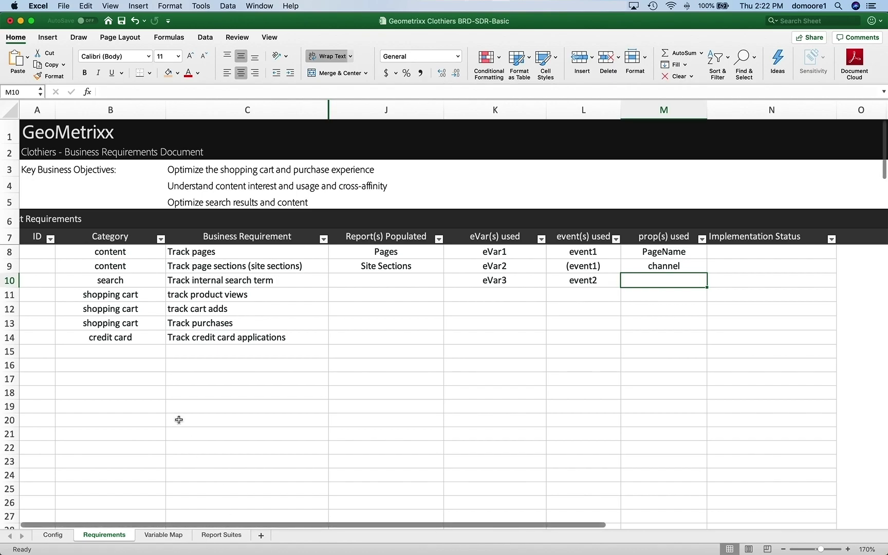
pyautogui.moveTo(144, 294); pyautogui.dragTo(218, 322)
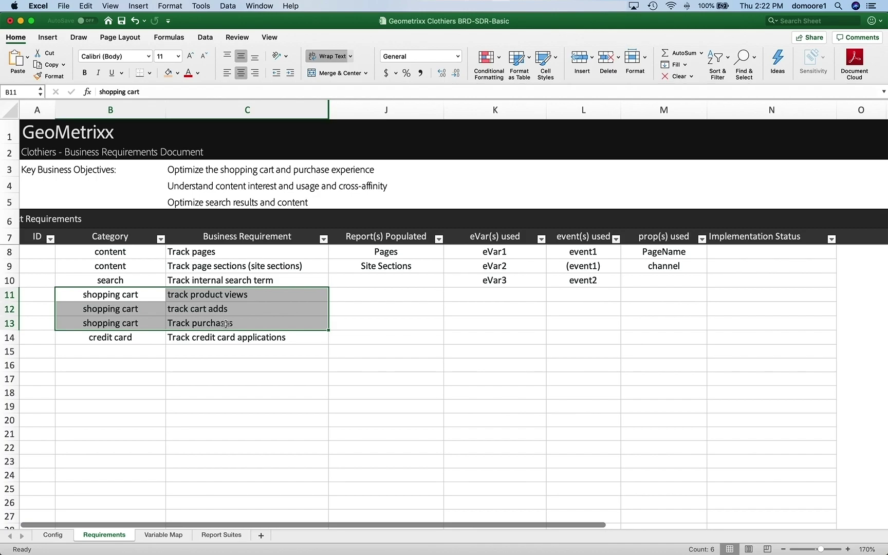
pyautogui.hscroll(1, 358, 319)
pyautogui.hscroll(1, 576, 320)
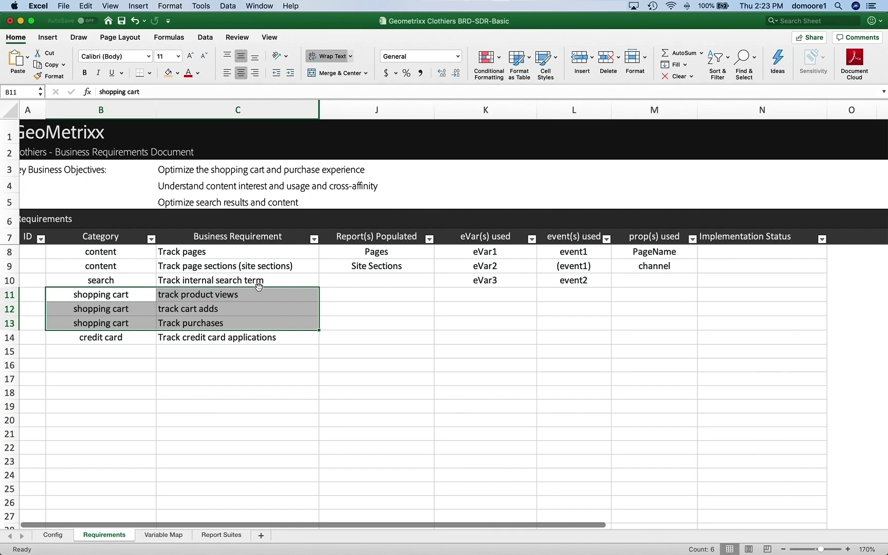
pyautogui.click(470, 290)
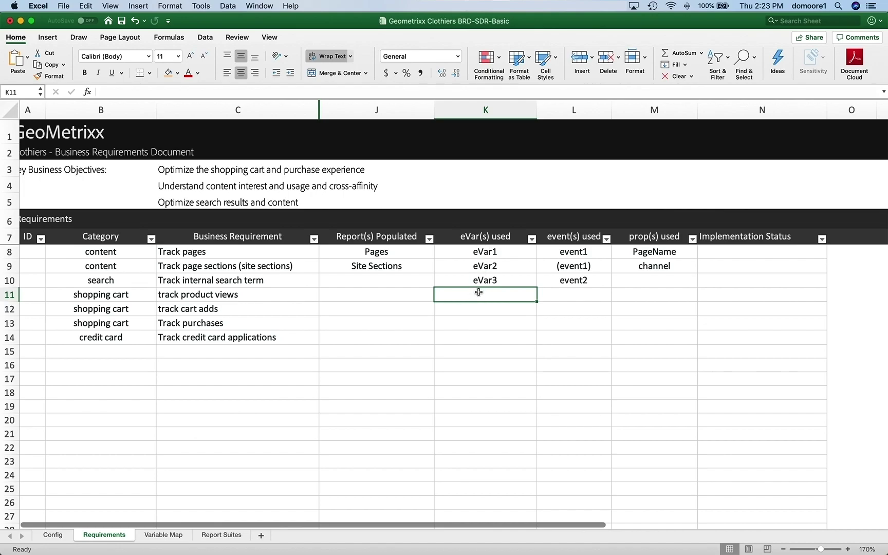
pyautogui.write('product')
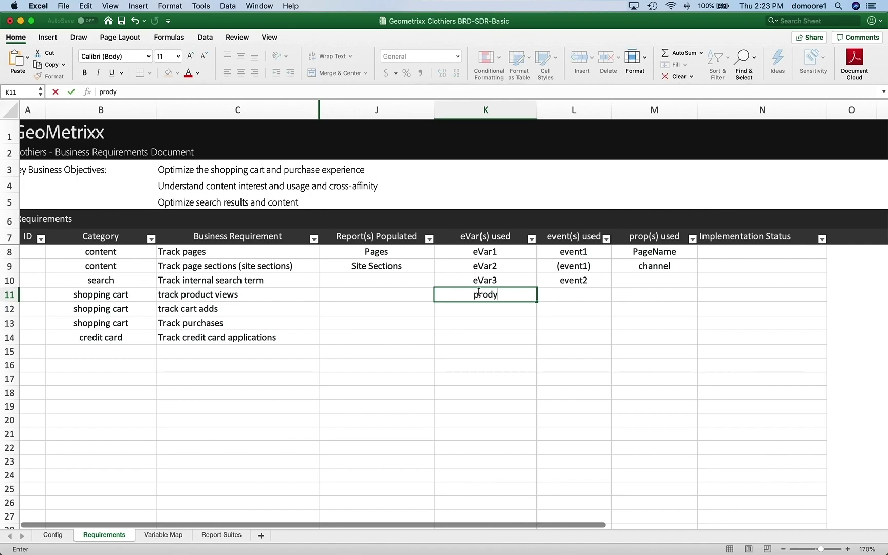
pyautogui.click(507, 310)
pyautogui.click(525, 294)
pyautogui.moveTo(537, 303); pyautogui.dragTo(536, 323)
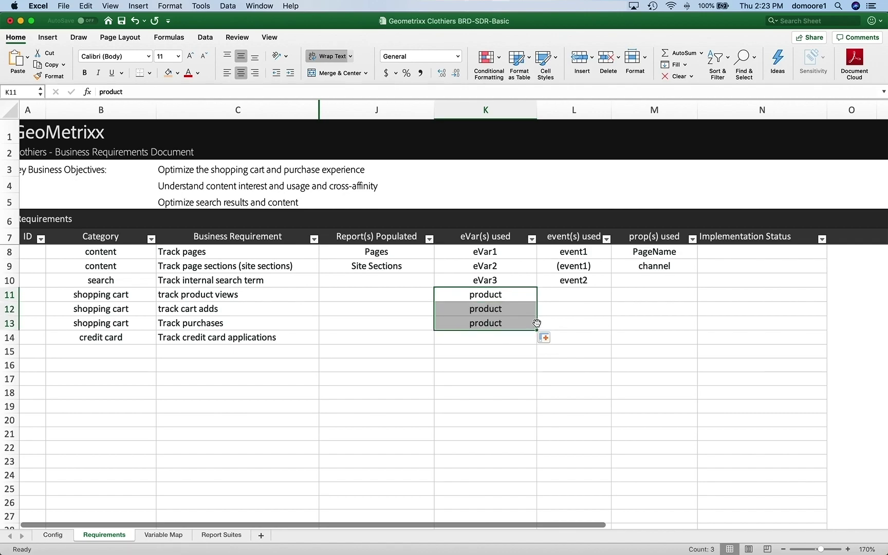
# Step: Enter prodView, scAdd and purchase as the events used for product views, cart adds and purchases respectively
pyautogui.click(573, 292)
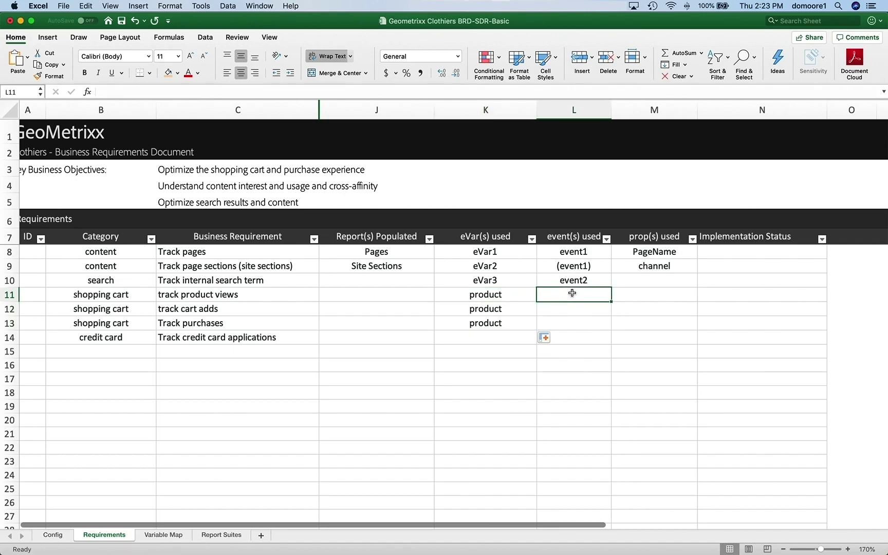
pyautogui.write('prodView')
pyautogui.press('Return')
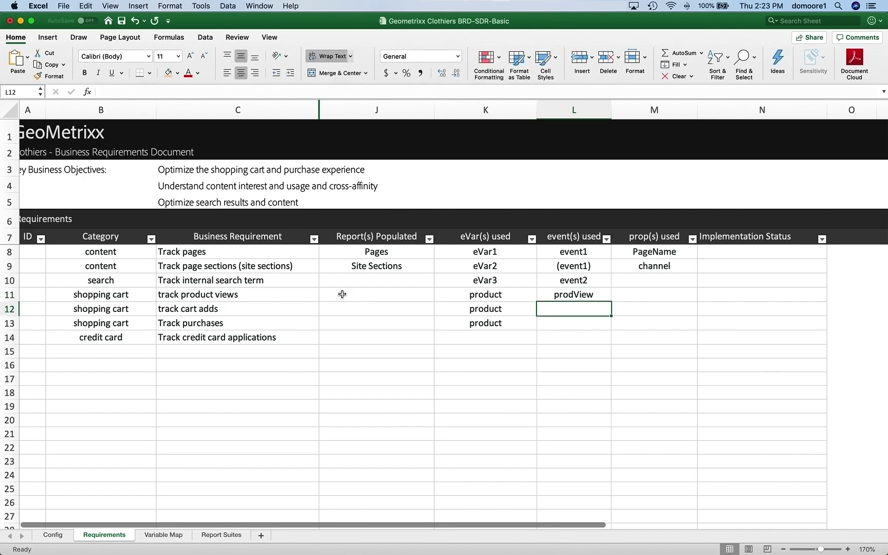
pyautogui.write('scAdd')
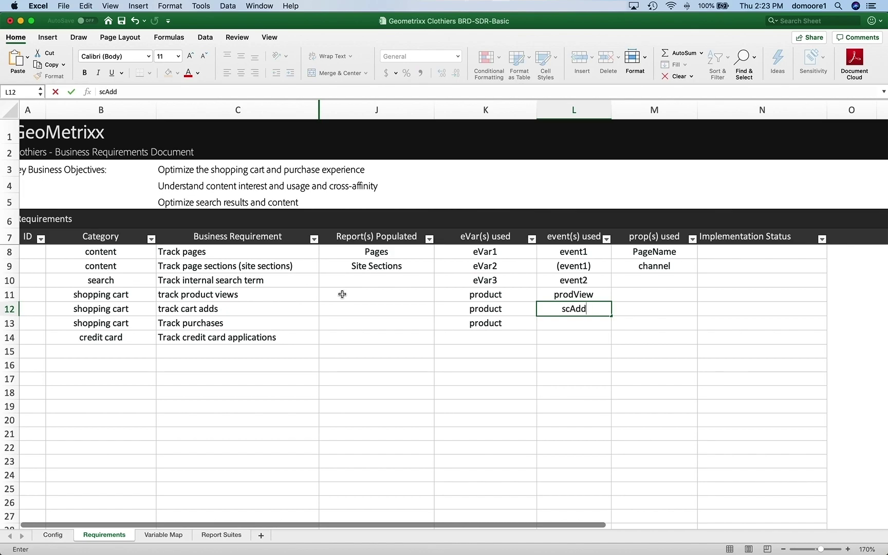
pyautogui.press('Return')
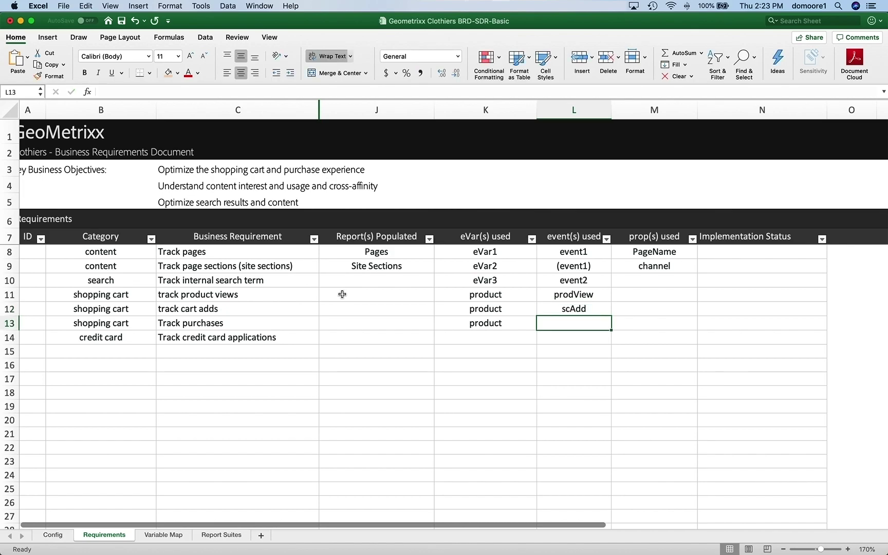
pyautogui.write('purchase')
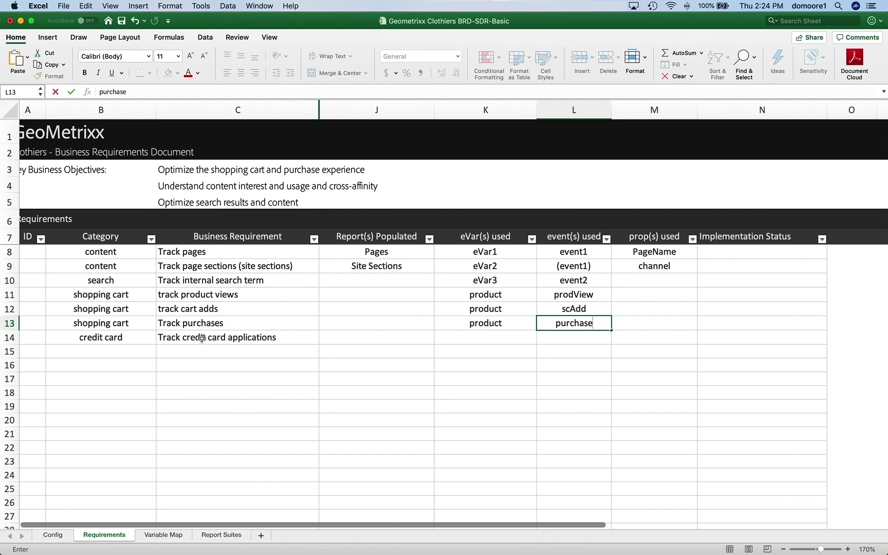
# Step: Enter "event3, event4" as the events used for the credit card applications requirement
pyautogui.click(561, 340)
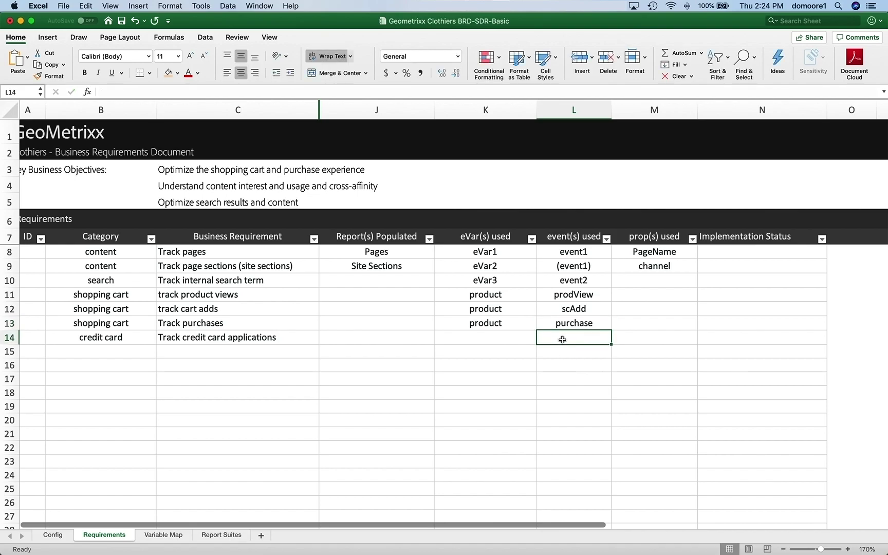
pyautogui.write('event')
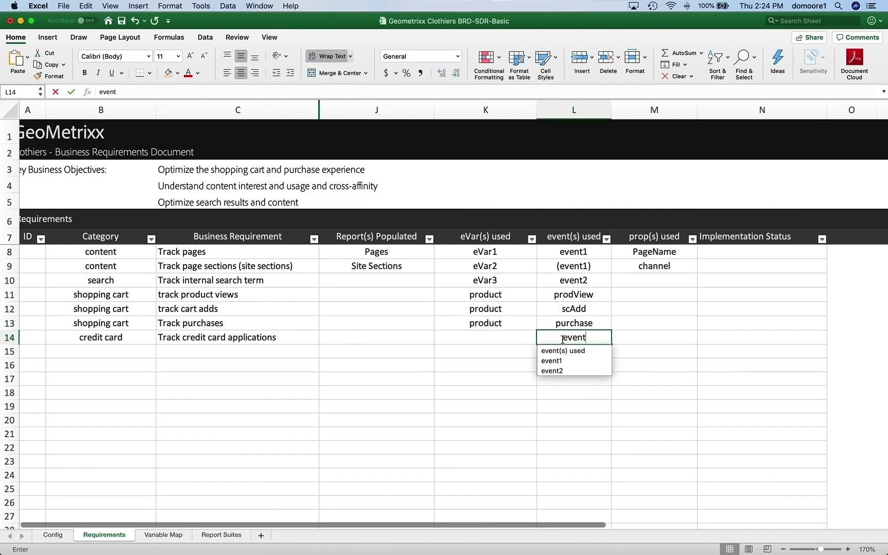
pyautogui.write('3, ')
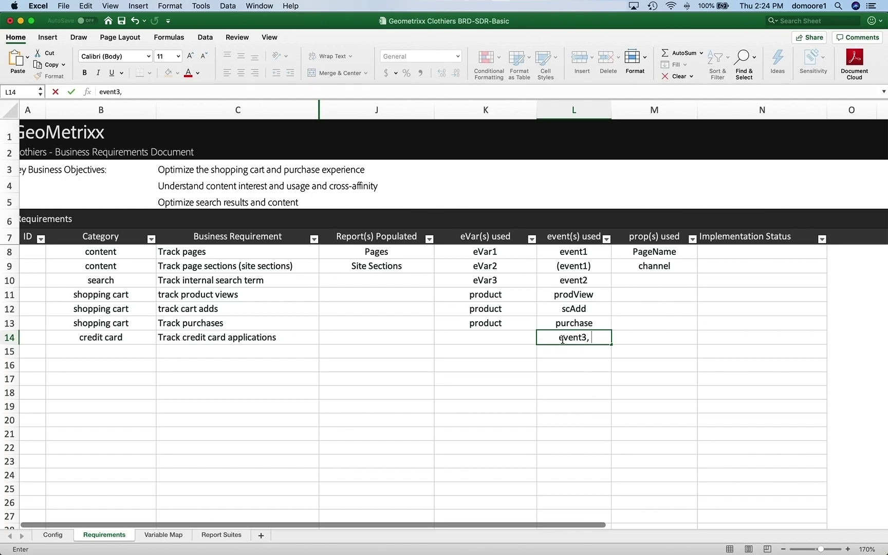
pyautogui.write('event4')
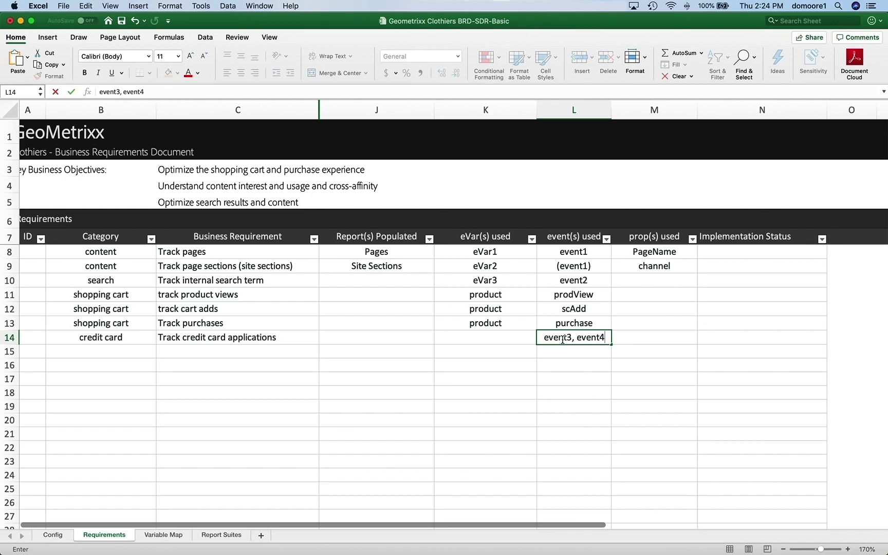
# Step: Switch to Chrome, open Step 1 of the charge card application from the Geometrixx home page advert, and return to Excel
pyautogui.press('super+Tab')
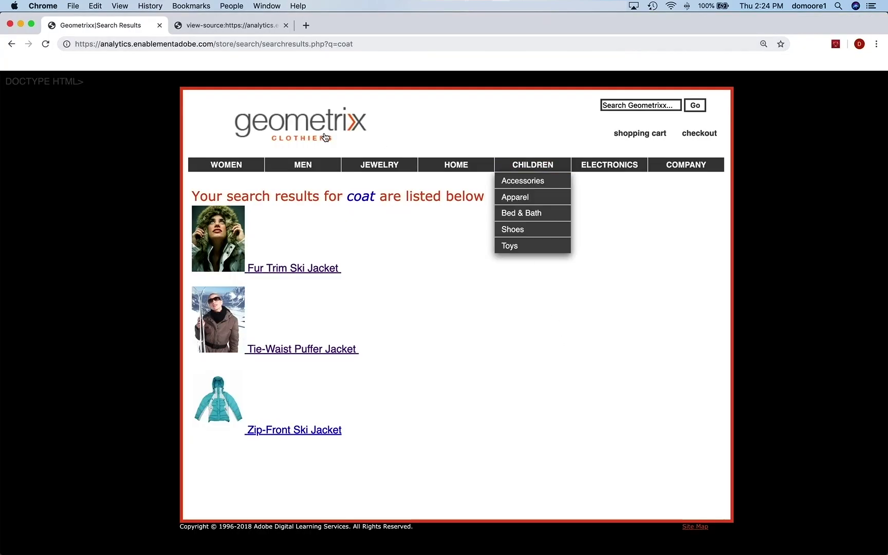
pyautogui.click(278, 130)
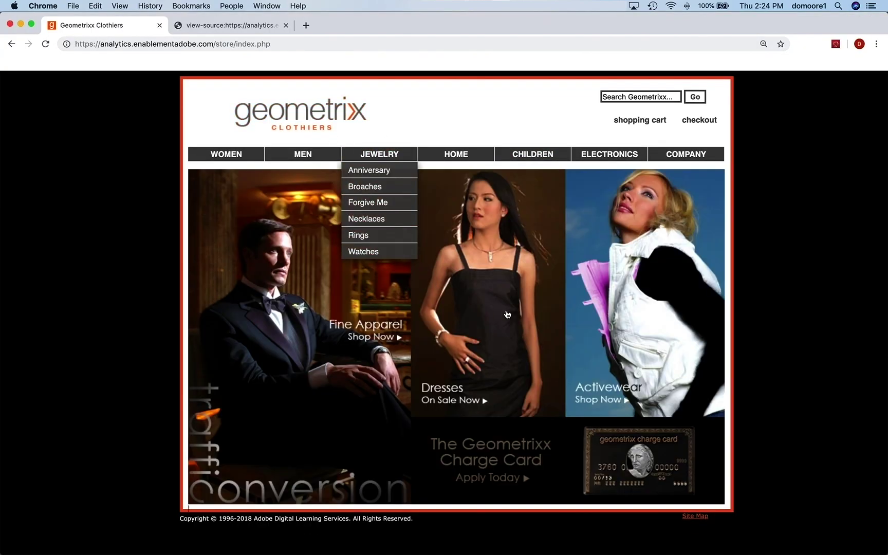
pyautogui.moveTo(670, 154)
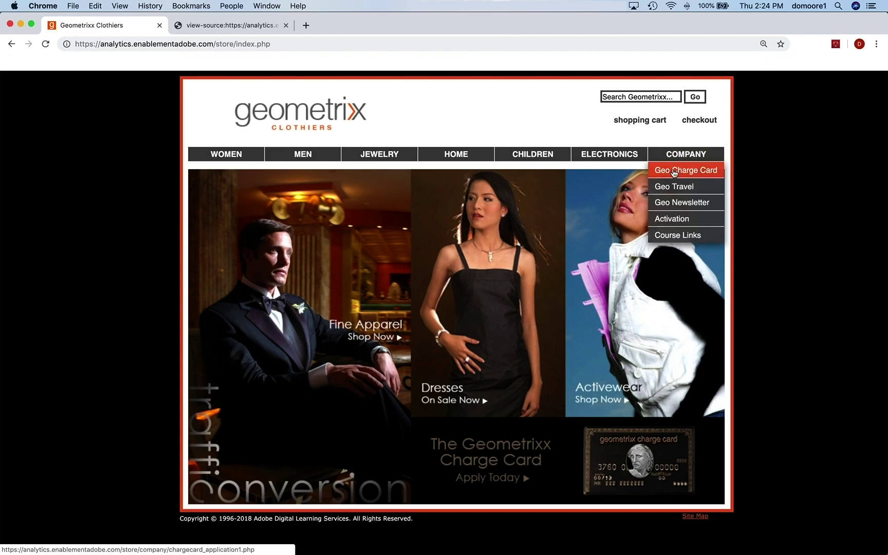
pyautogui.click(596, 465)
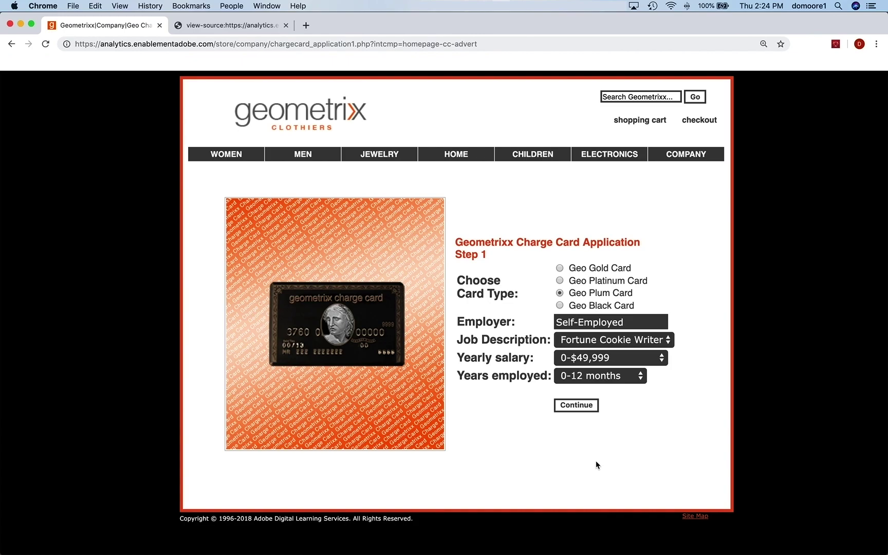
pyautogui.press('super+Tab')
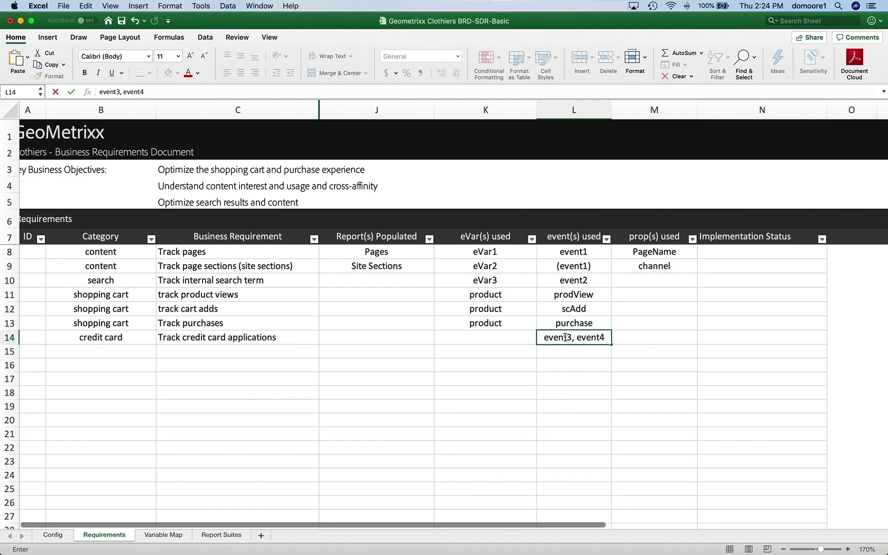
# Step: In Chrome, continue the charge card application to Step 2, examine its Proceed to Apply option against the listed events, and return to Excel
pyautogui.press('super+Tab')
pyautogui.click(576, 406)
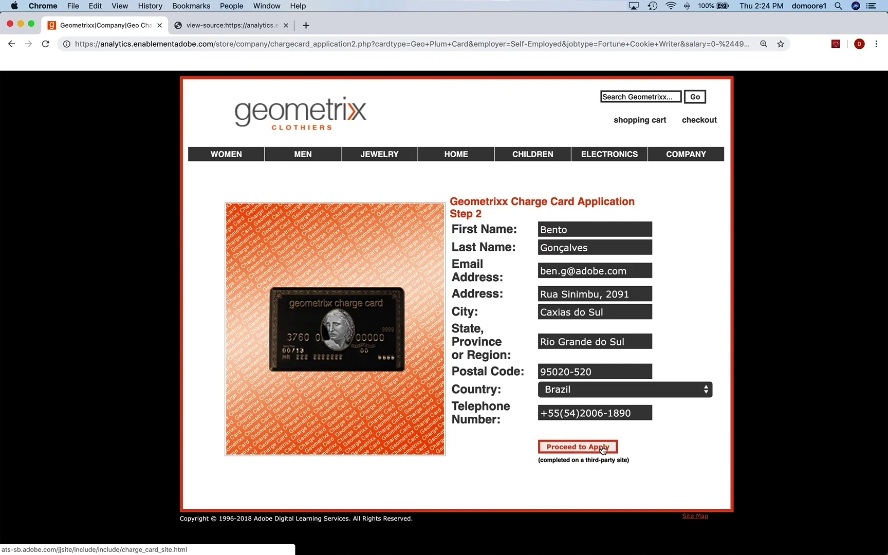
pyautogui.press('super+Tab')
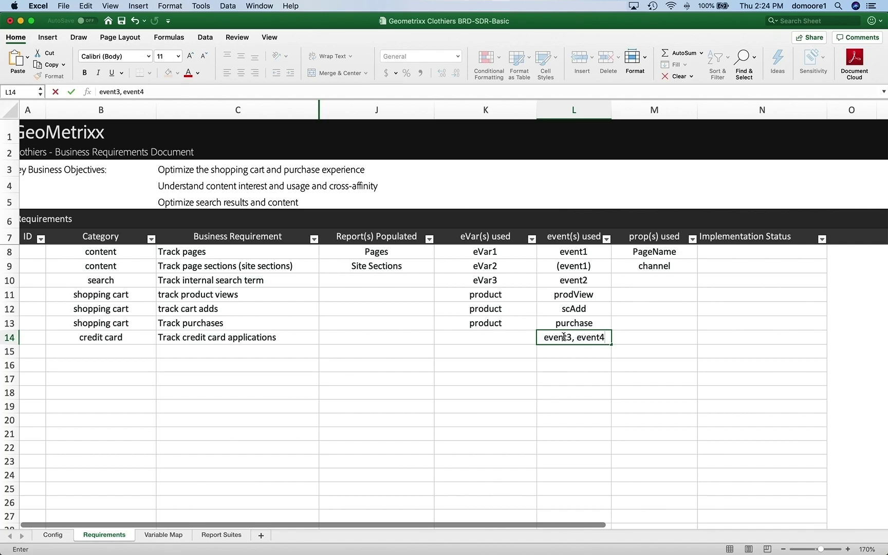
pyautogui.press('super+Tab')
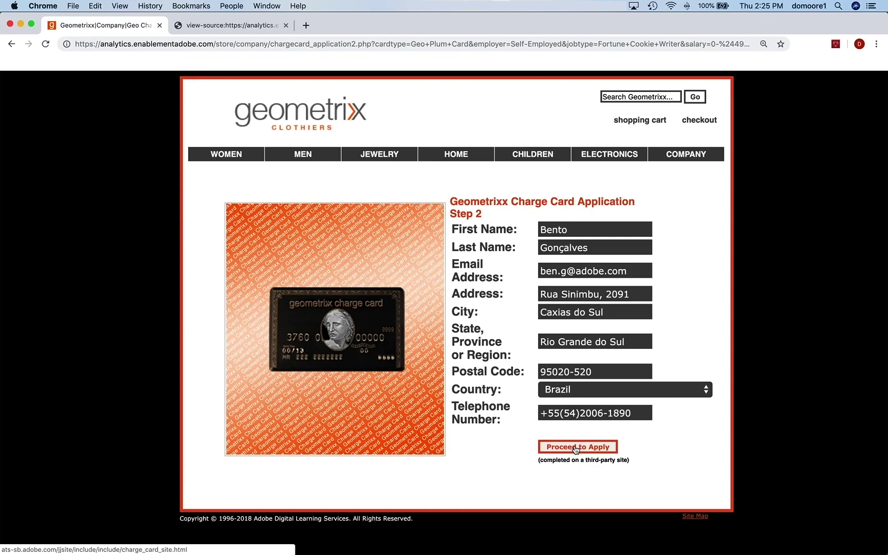
pyautogui.press('super+Tab')
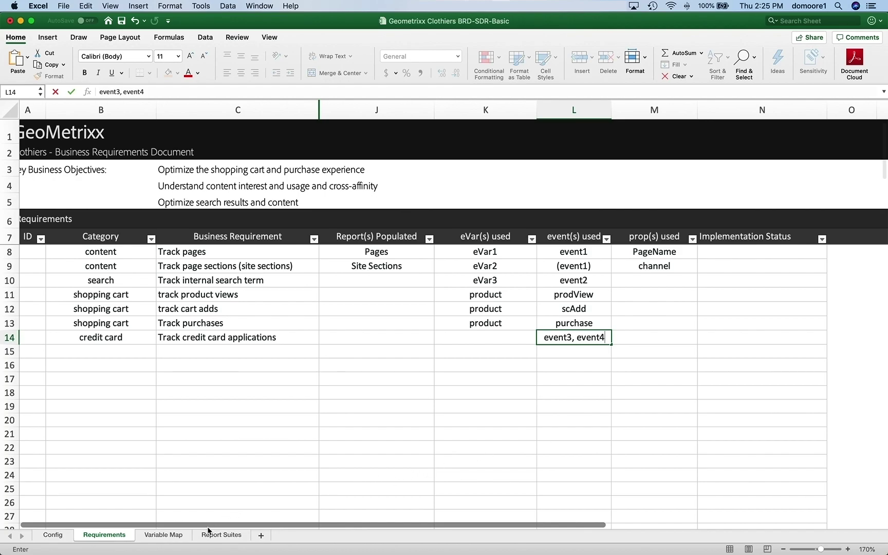
# Step: In the Variable Map sheet, set the implementation scope of event4 to "Launch - Other Rule type"
pyautogui.click(165, 536)
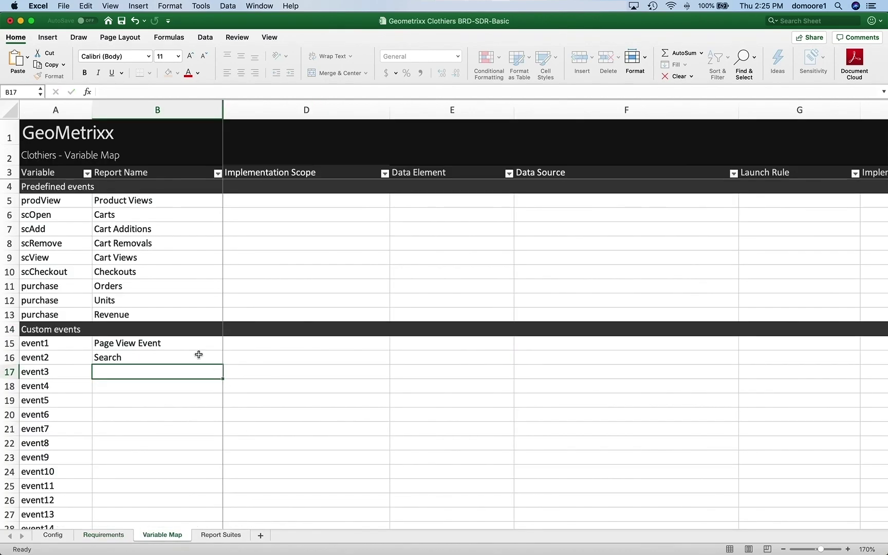
pyautogui.click(300, 386)
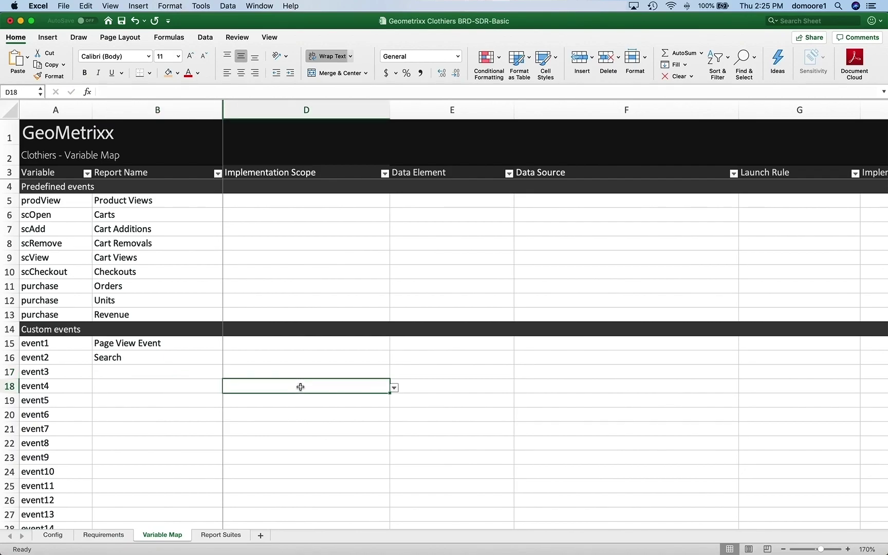
pyautogui.click(394, 387)
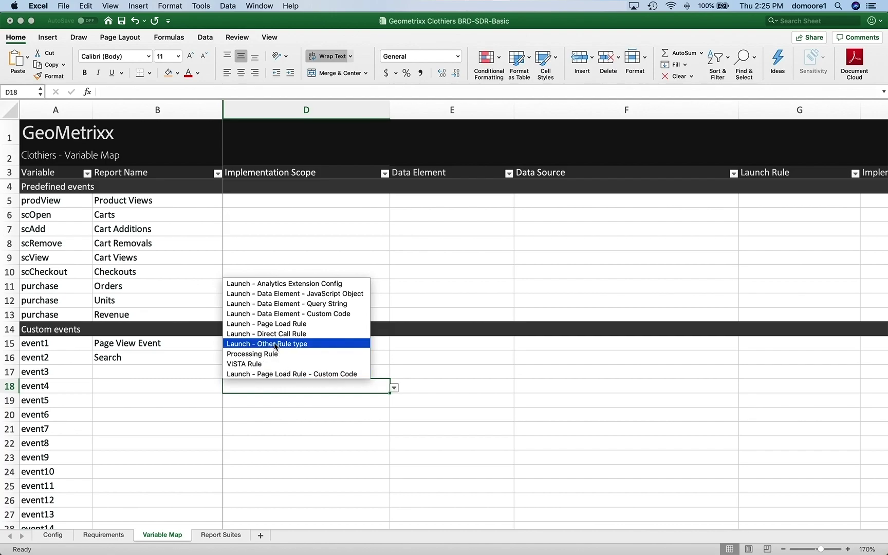
pyautogui.click(276, 347)
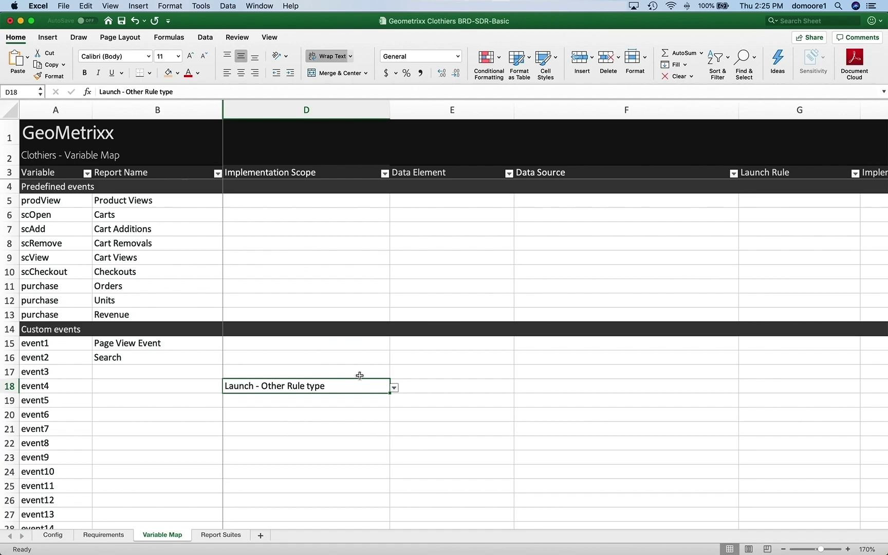
# Step: Enter "Click on the 'proceed' button on CC page" as event4's data source, then check the Proceed to Apply option in Chrome and return to Excel
pyautogui.click(592, 387)
pyautogui.write("Click on the 'proceed' button on CC pages")
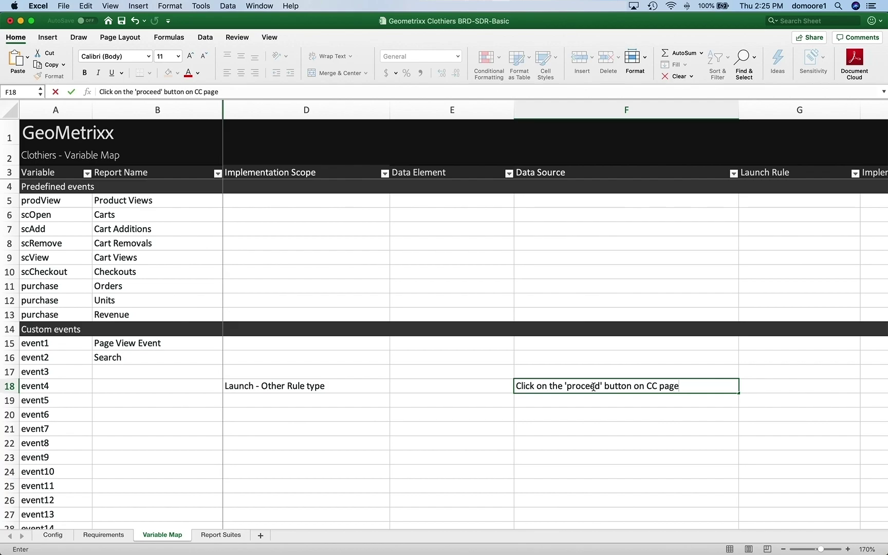
pyautogui.press('Return')
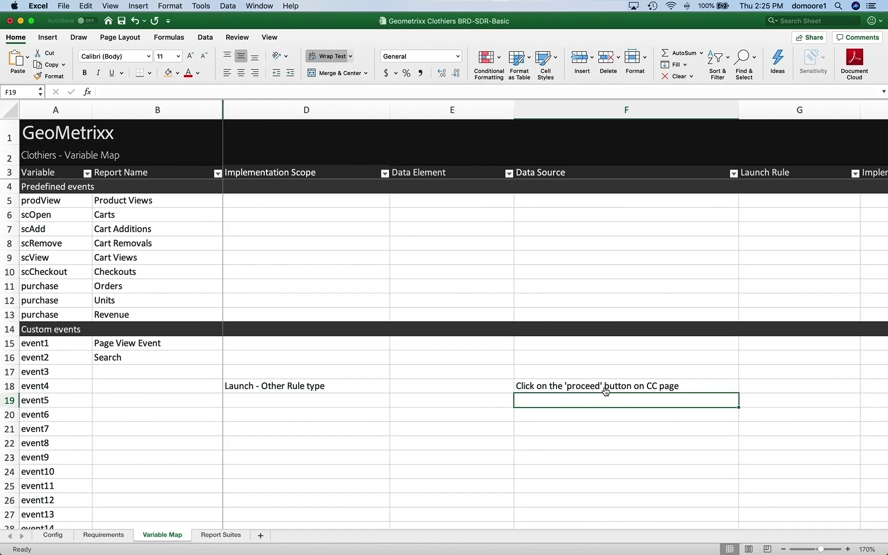
pyautogui.press('super+Tab')
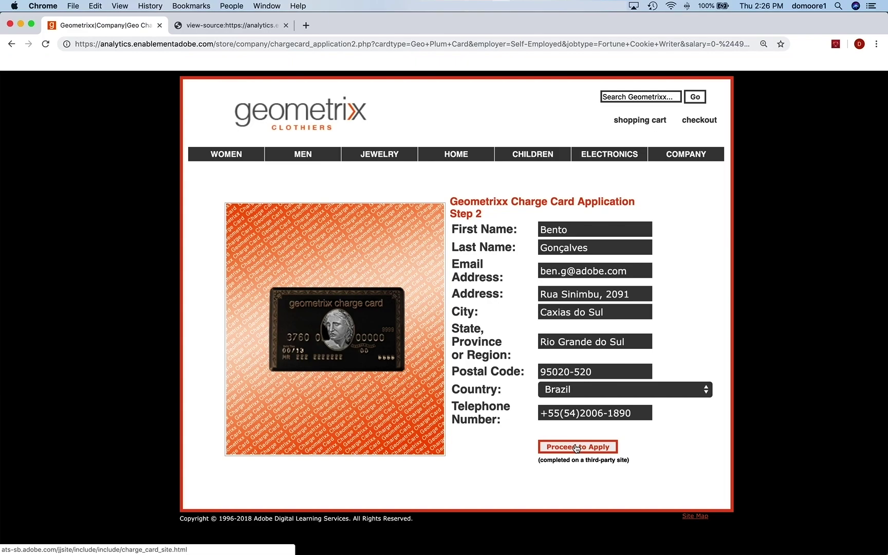
pyautogui.press('super+Tab')
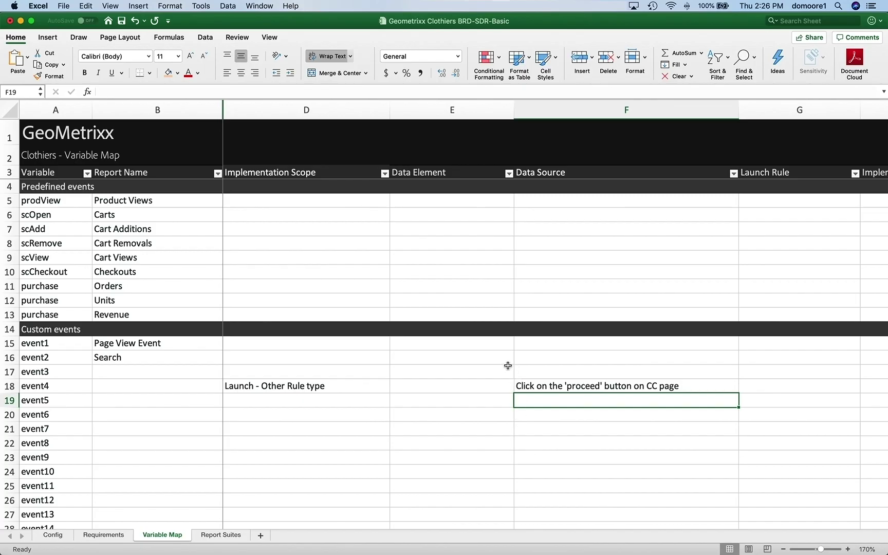